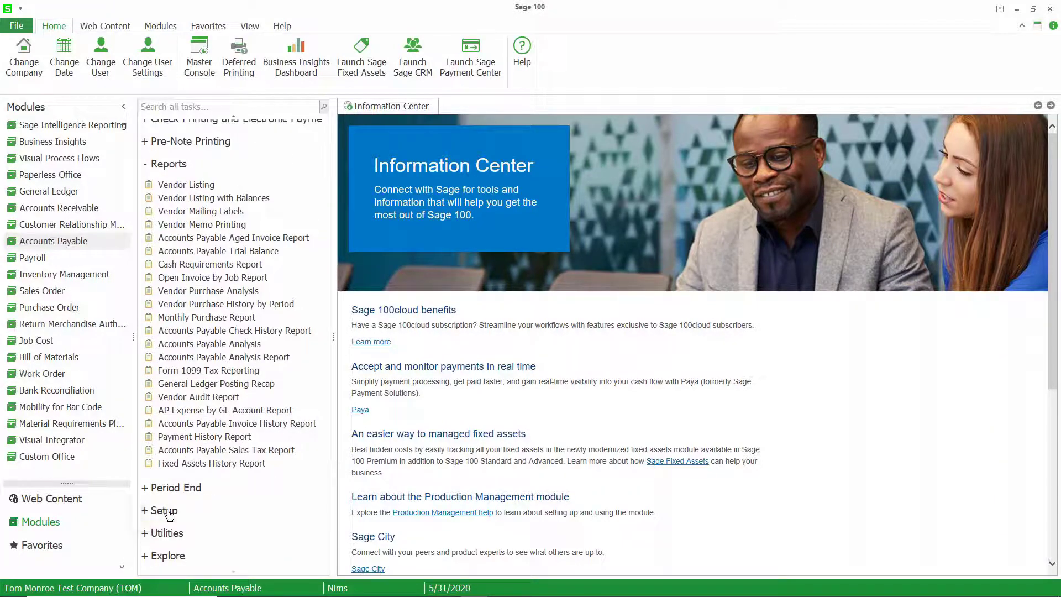
- Check Accounts Payable Options for 1099 Reporting enabled with default calendar year 2020
{"action": "left_click", "coordinate": [234, 440]}
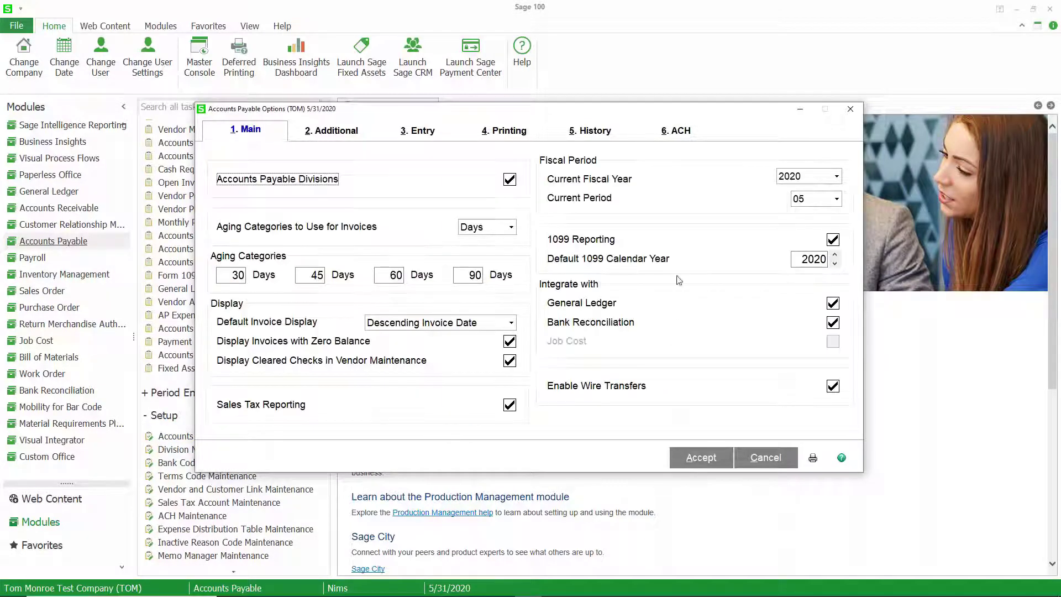
{"action": "left_click_drag", "start_coordinate": [550, 247], "coordinate": [819, 247]}
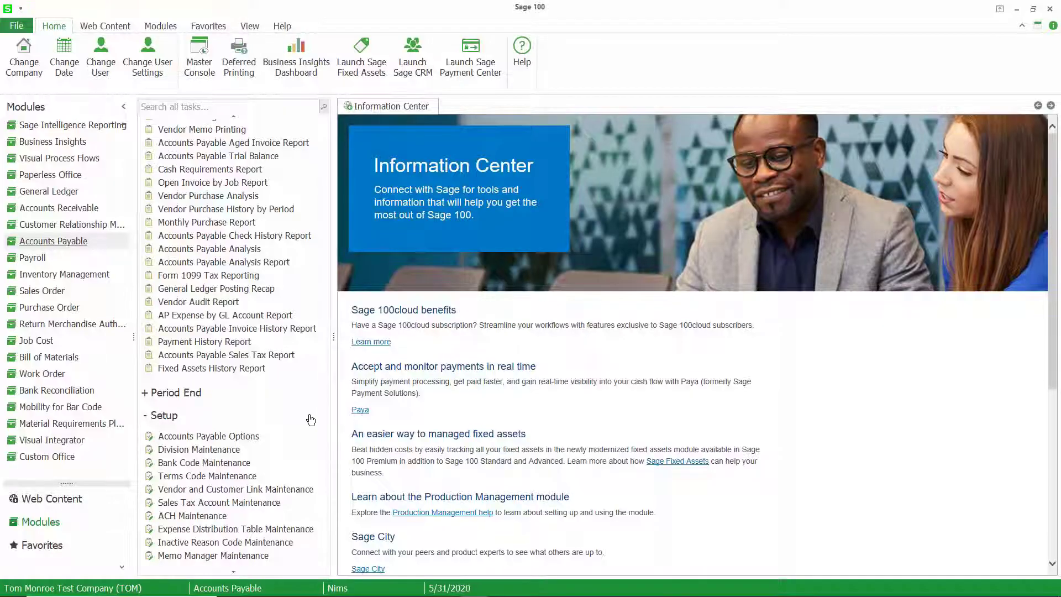
- Load vendor 01-ANDERS, Anders Auto Repair, in Vendor Maintenance
{"action": "scroll", "coordinate": [306, 418], "scroll_direction": "up", "scroll_amount": 5}
{"action": "scroll", "coordinate": [306, 418], "scroll_direction": "up", "scroll_amount": 3}
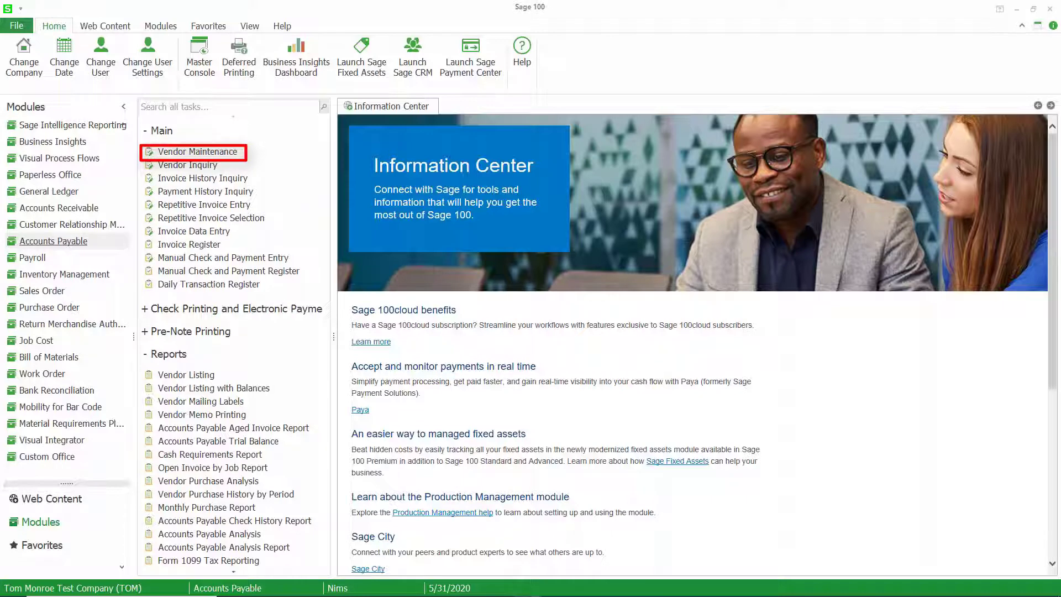
{"action": "left_click", "coordinate": [373, 126]}
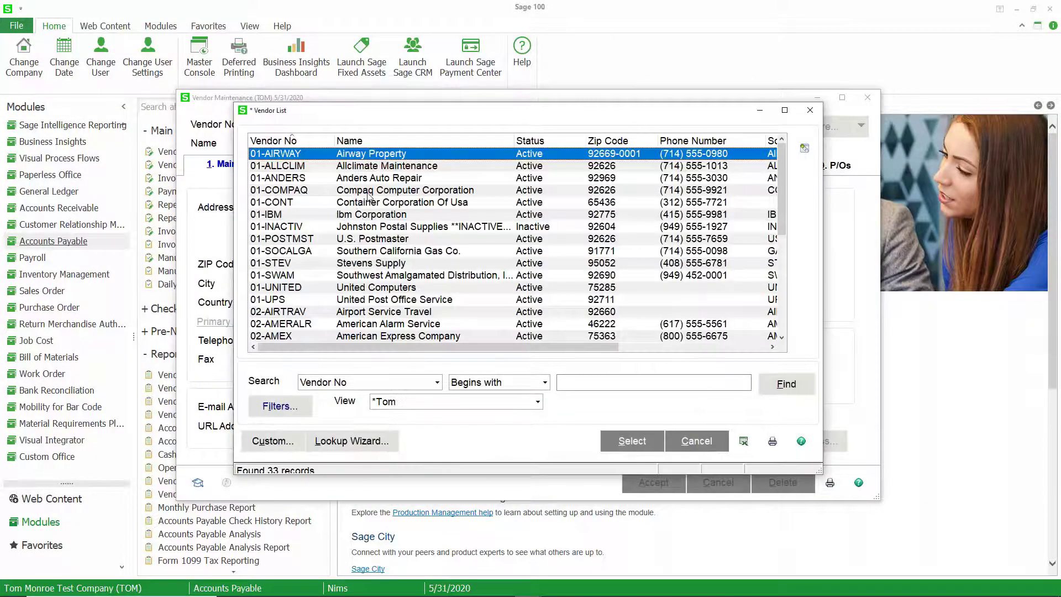
{"action": "double_click", "coordinate": [375, 173]}
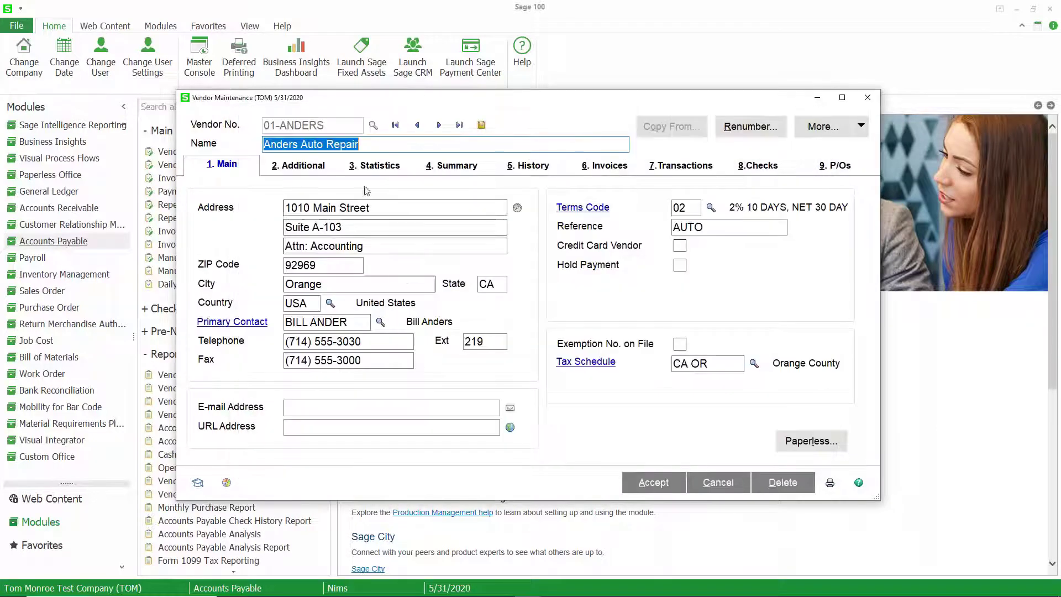
- Review the vendor's 1099 settings and 2020 history showing 7,216.50 nonemployee compensation
{"action": "left_click", "coordinate": [298, 165]}
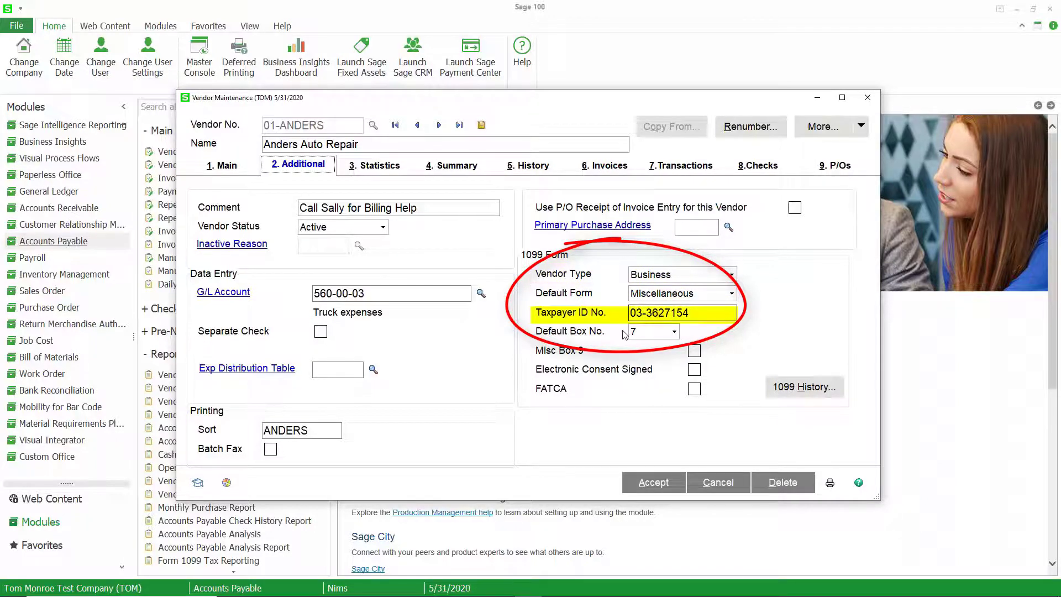
{"action": "left_click", "coordinate": [788, 390]}
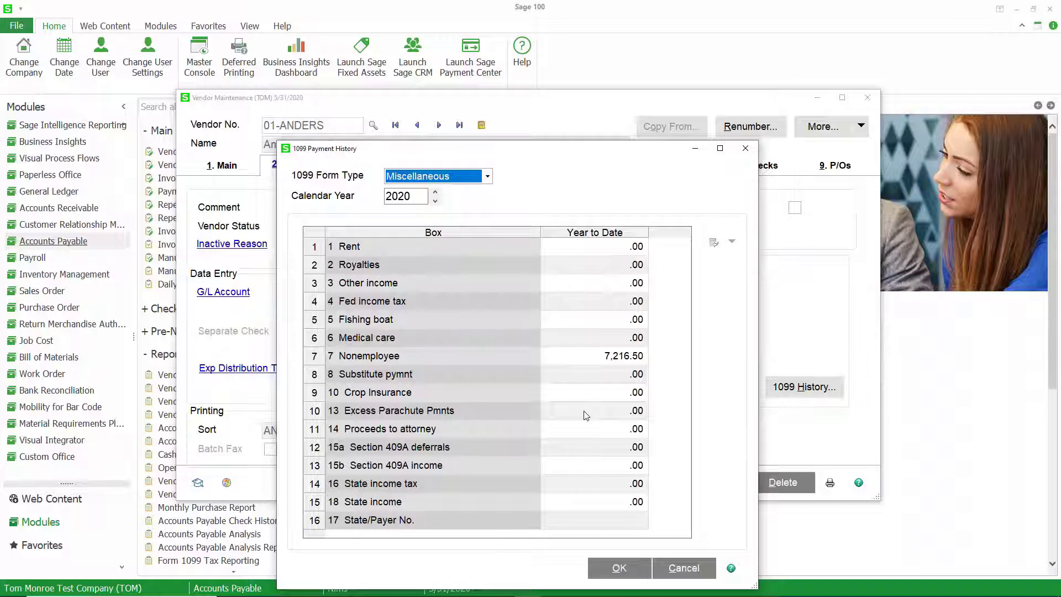
{"action": "left_click", "coordinate": [613, 570]}
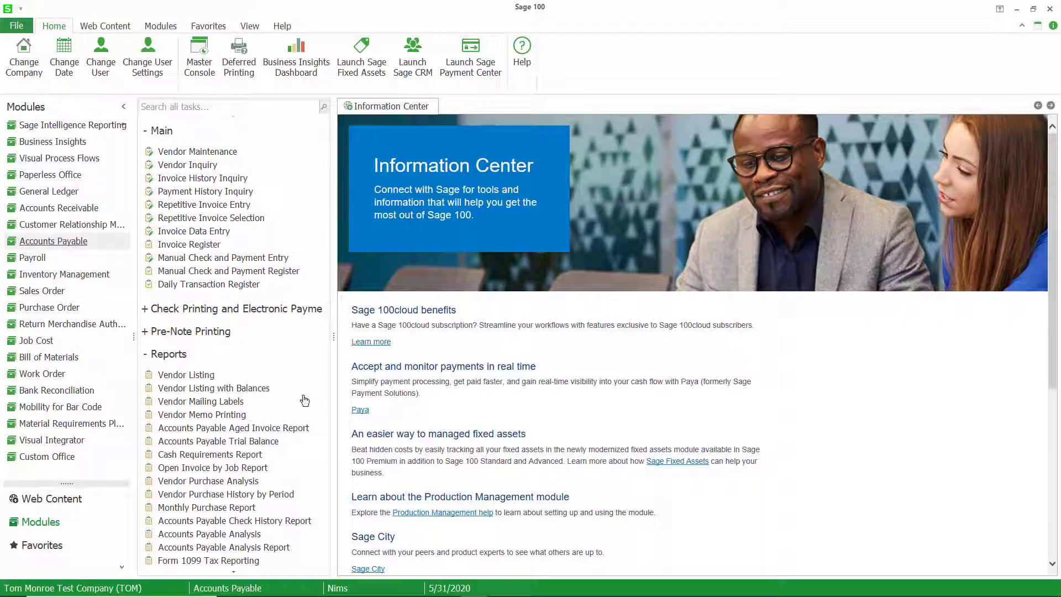
- Scroll the Accounts Payable task list down to the Payment History Report
{"action": "scroll", "coordinate": [304, 399], "scroll_direction": "down", "scroll_amount": 4}
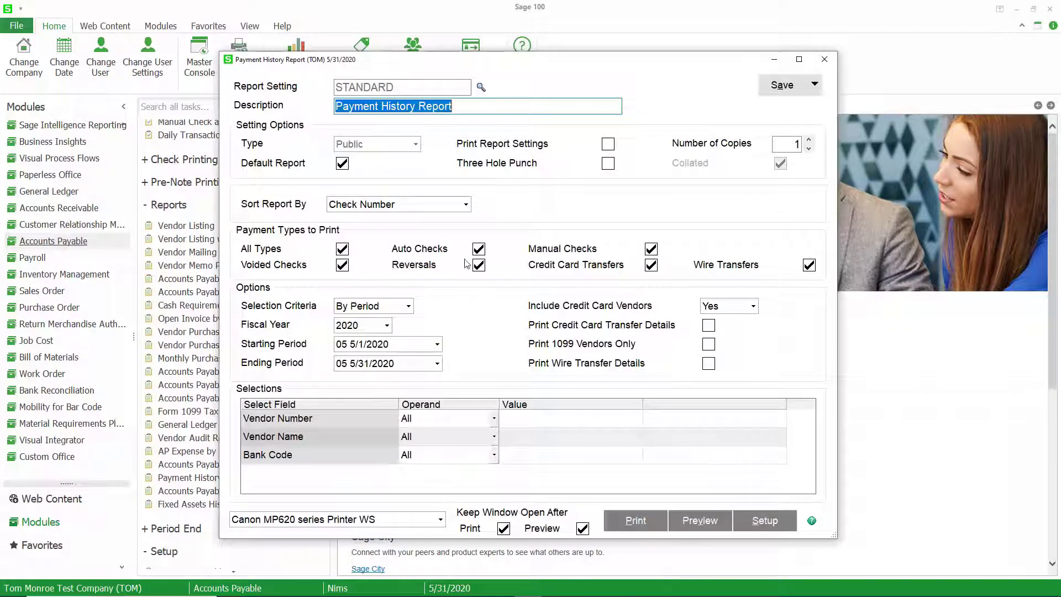
- Sort the Payment History Report by Vendor Number and include 1099 vendors only
{"action": "left_click", "coordinate": [467, 205]}
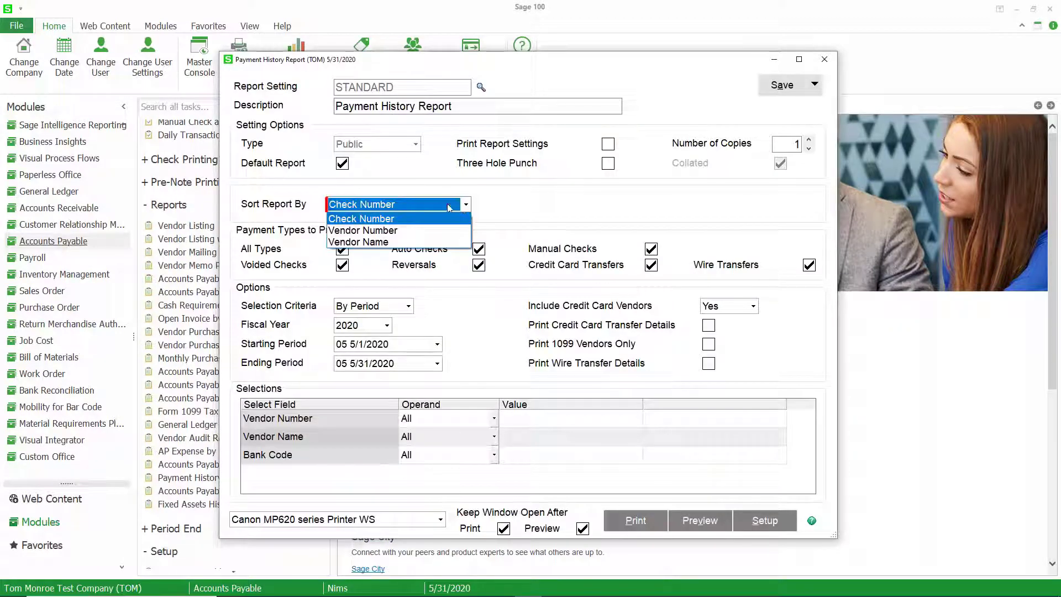
{"action": "left_click", "coordinate": [414, 230]}
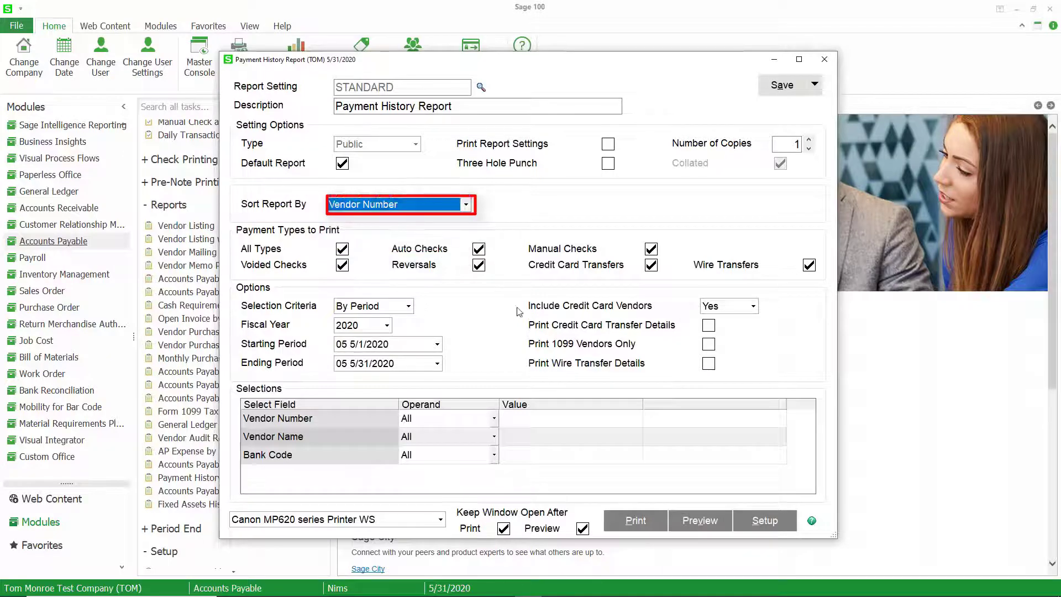
{"action": "left_click", "coordinate": [709, 345]}
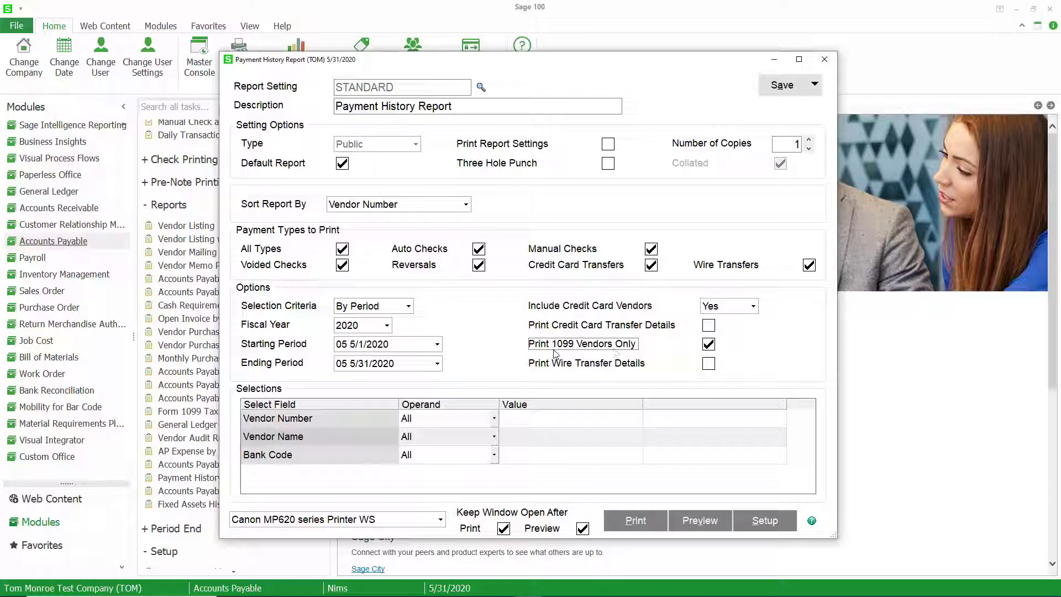
- Set periods 01 (1/1/2020) through 12 (12/31/2020) and preview the report
{"action": "left_click", "coordinate": [437, 344]}
{"action": "scroll", "coordinate": [437, 367], "scroll_direction": "up", "scroll_amount": 3}
{"action": "left_click", "coordinate": [428, 357]}
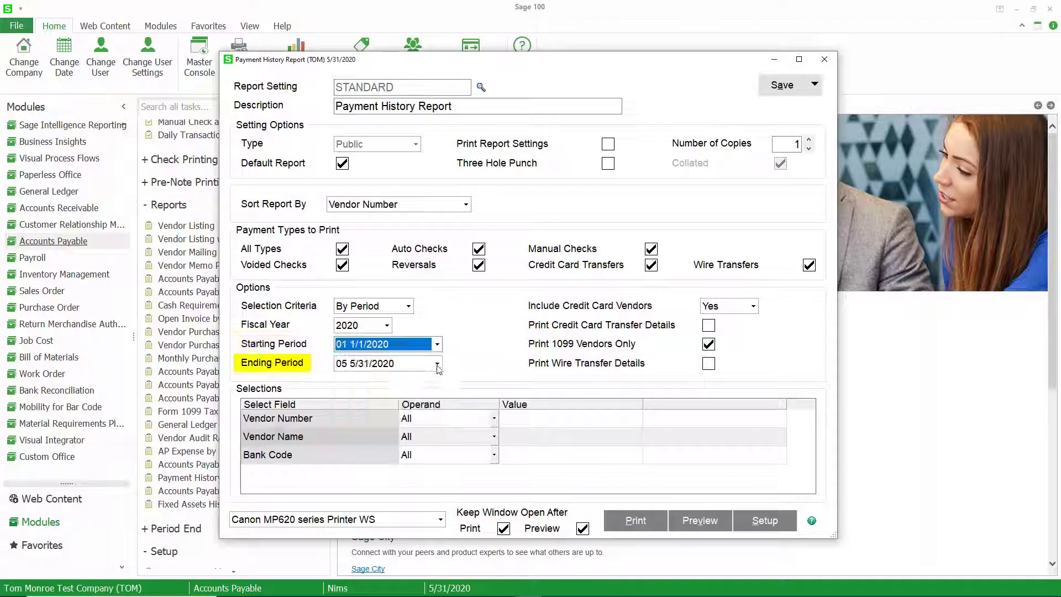
{"action": "left_click", "coordinate": [437, 363]}
{"action": "scroll", "coordinate": [440, 419], "scroll_direction": "down", "scroll_amount": 1}
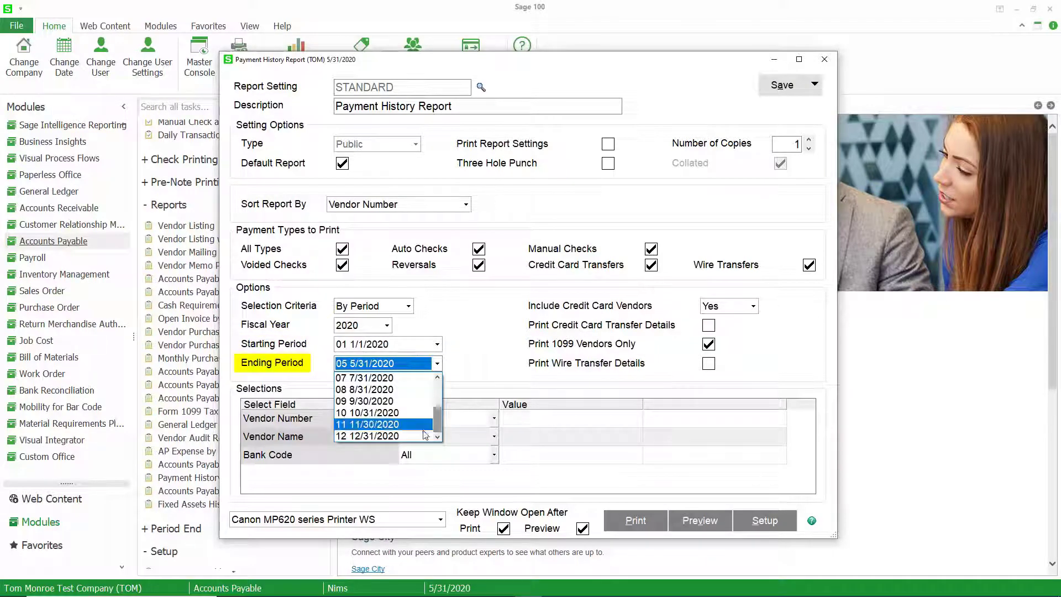
{"action": "left_click", "coordinate": [417, 436]}
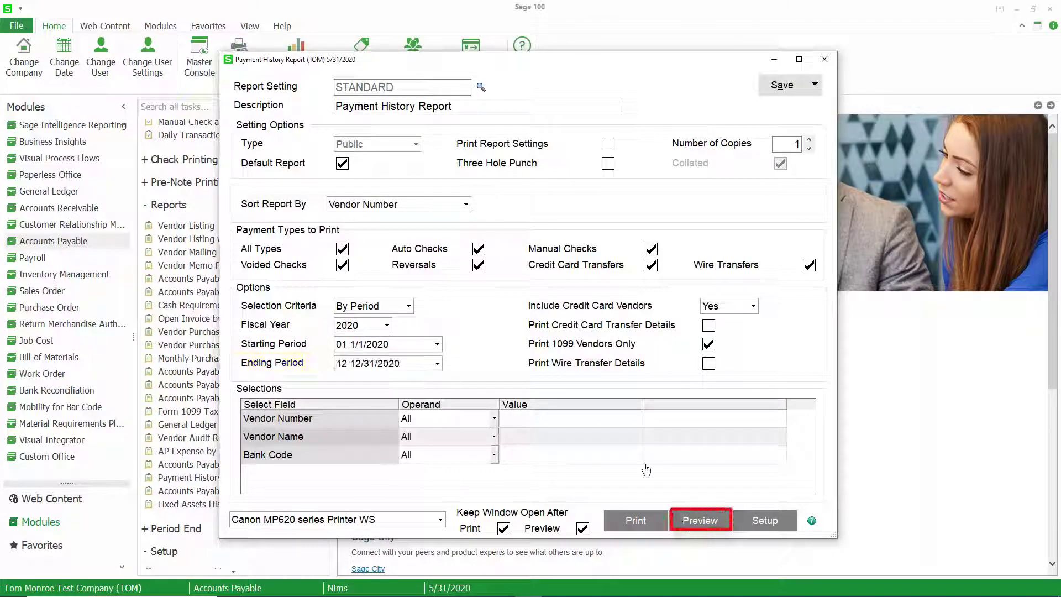
{"action": "left_click", "coordinate": [700, 520]}
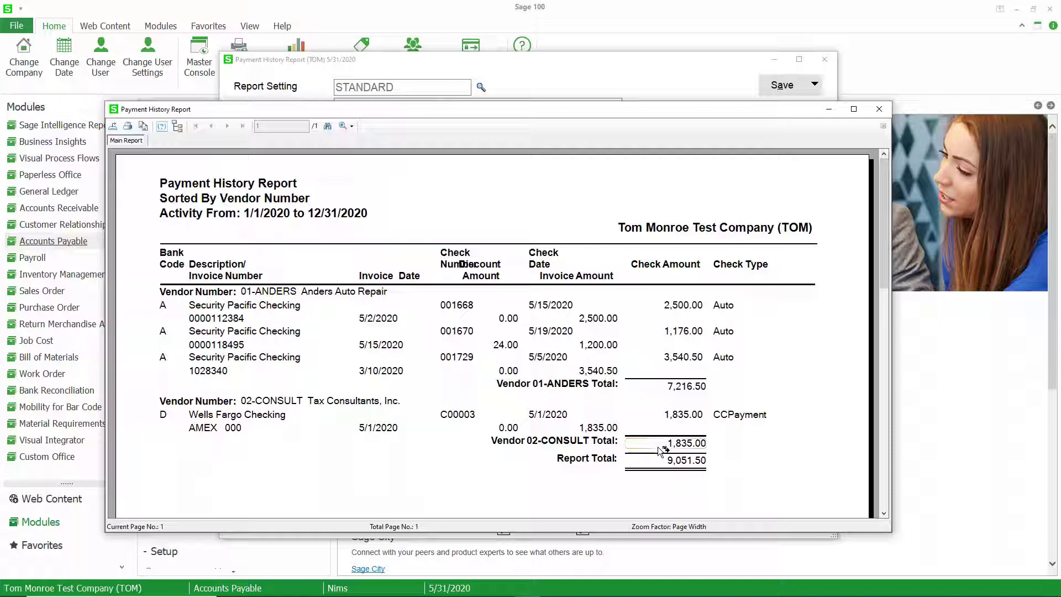
- Close the preview showing 01-ANDERS 7,216.50 and 02-CONSULT 1,835.00
{"action": "left_click", "coordinate": [872, 115]}
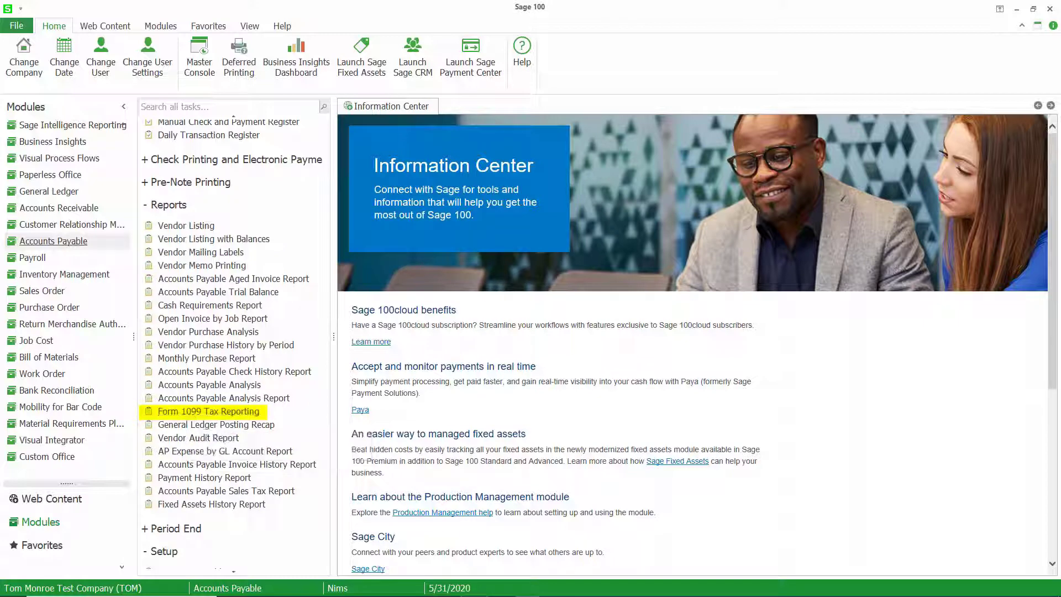
- Launch Form 1099 Tax Reporting and decline the eFiling and Reporting client install
{"action": "left_click", "coordinate": [209, 411]}
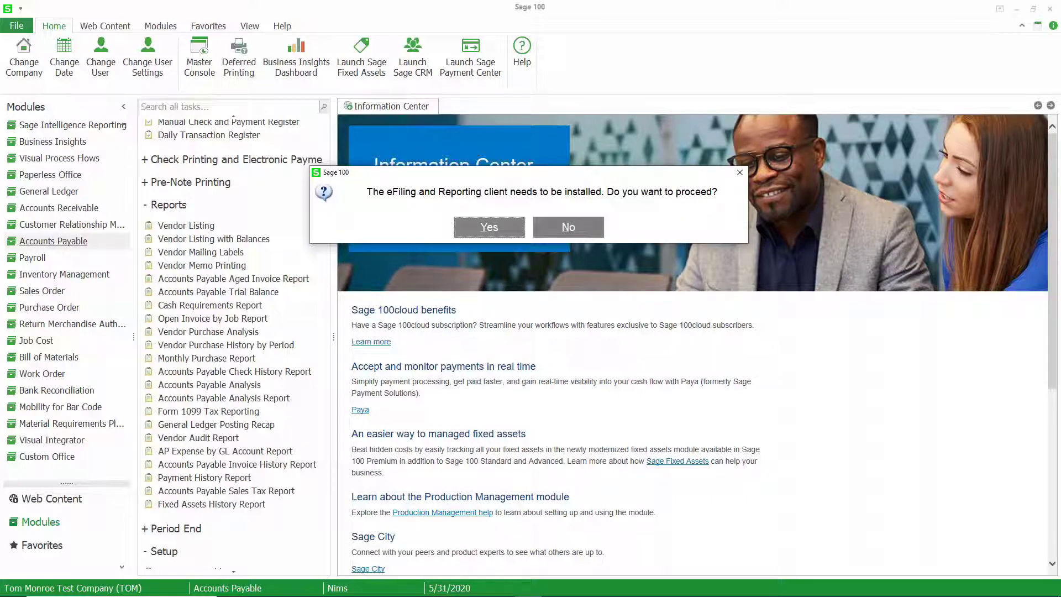
{"action": "left_click", "coordinate": [551, 231]}
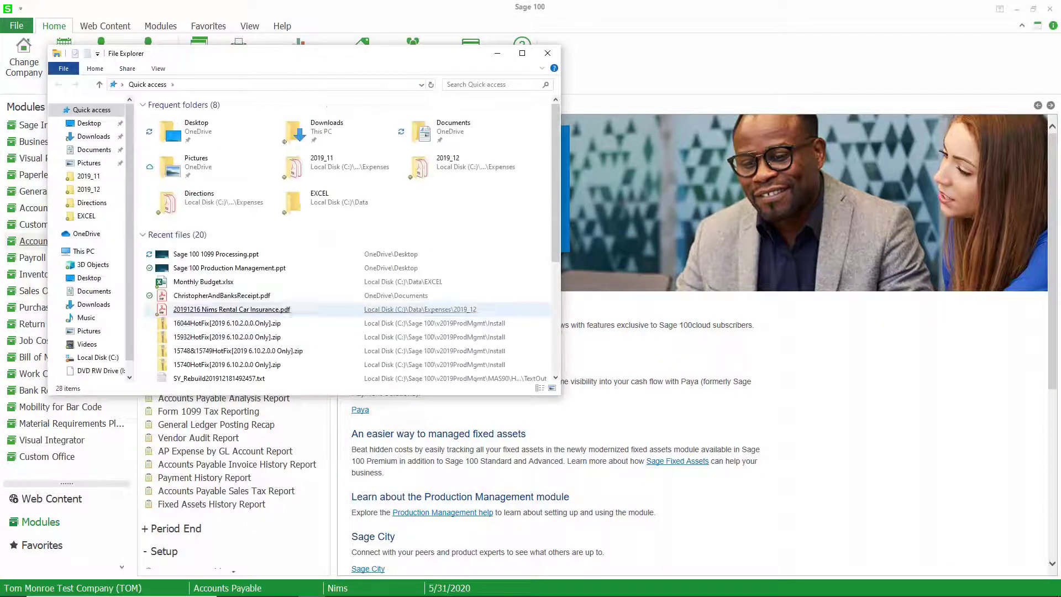
- Run autorun.exe from C:\Sage 100\v2019\Installation Files\Sage 100 2019
{"action": "left_click", "coordinate": [92, 359]}
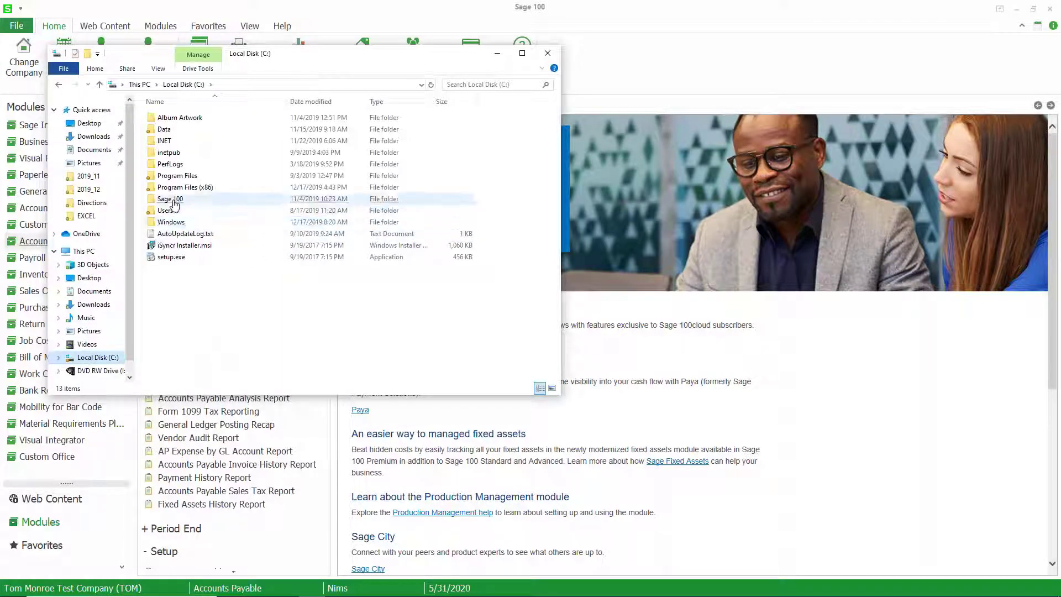
{"action": "double_click", "coordinate": [171, 200]}
{"action": "left_click", "coordinate": [168, 280]}
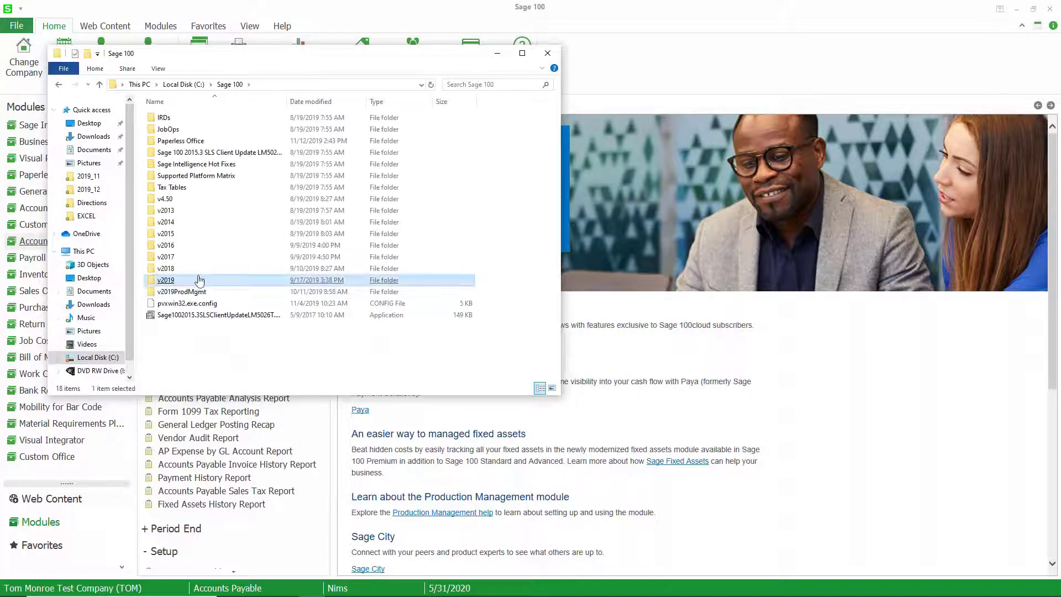
{"action": "double_click", "coordinate": [170, 283]}
{"action": "double_click", "coordinate": [179, 118]}
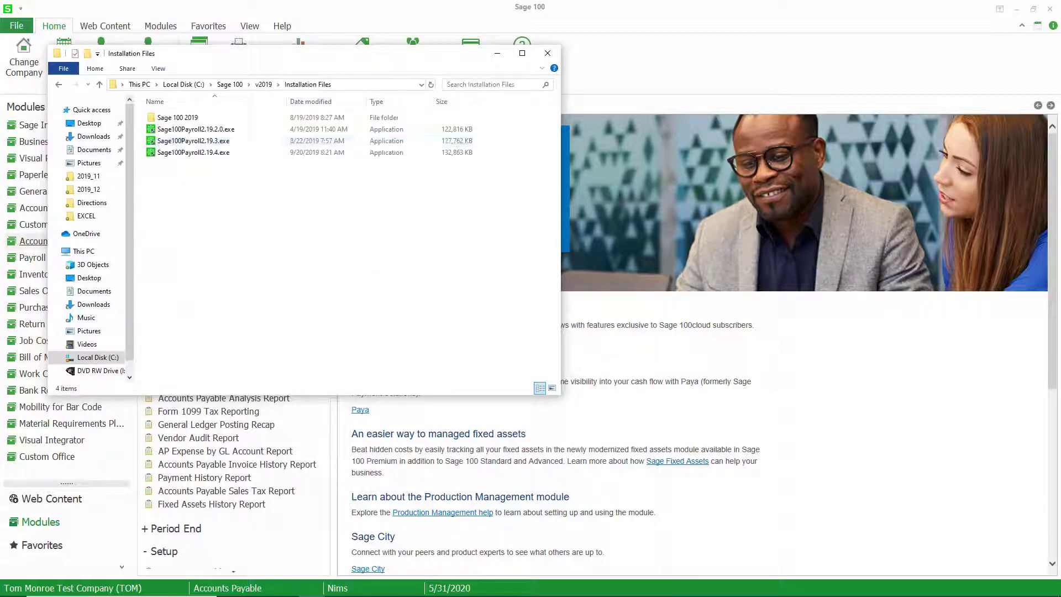
{"action": "double_click", "coordinate": [199, 118]}
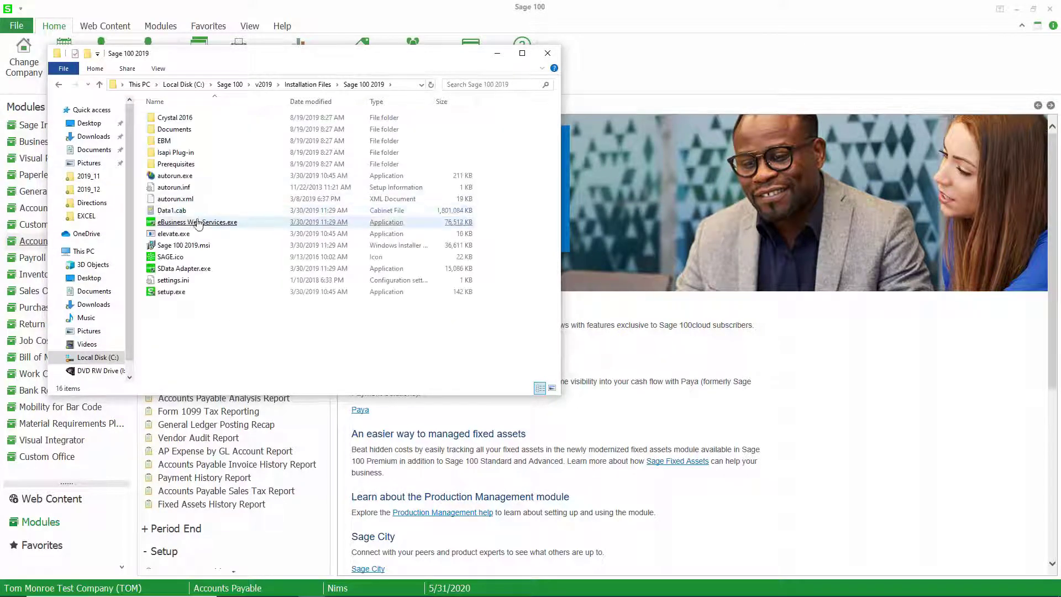
{"action": "right_click", "coordinate": [175, 176]}
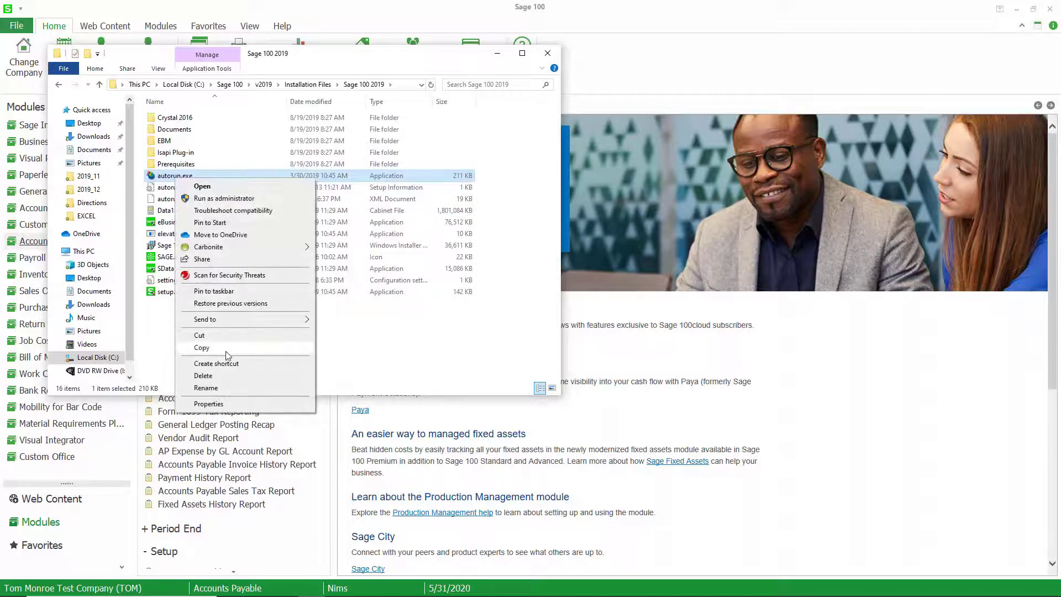
{"action": "left_click", "coordinate": [254, 199]}
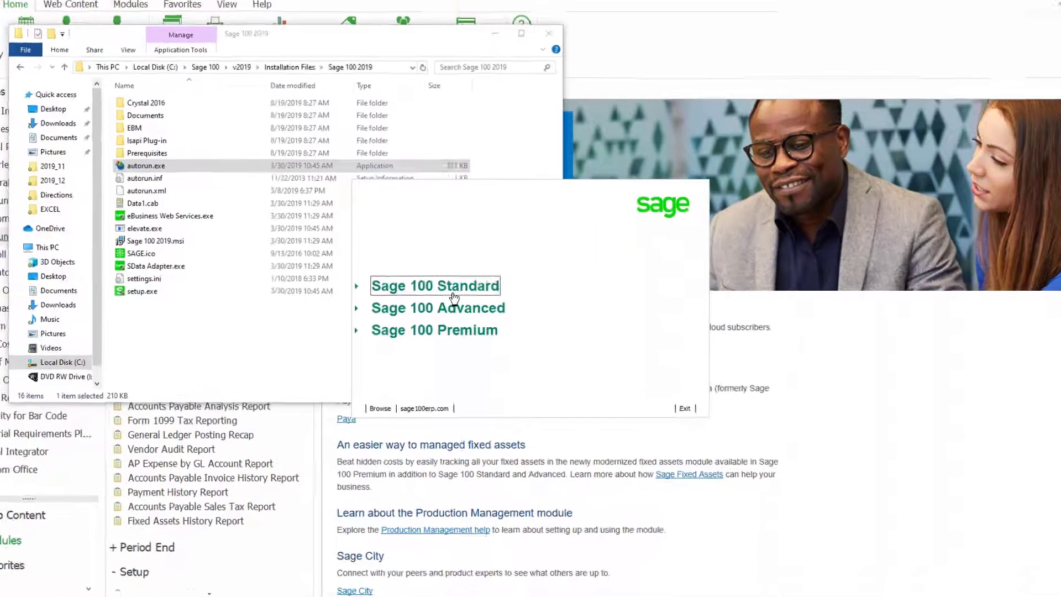
- Install Federal and State Tax Reporting from Sage 100 Standard's Productivity Applications
{"action": "left_click", "coordinate": [439, 287]}
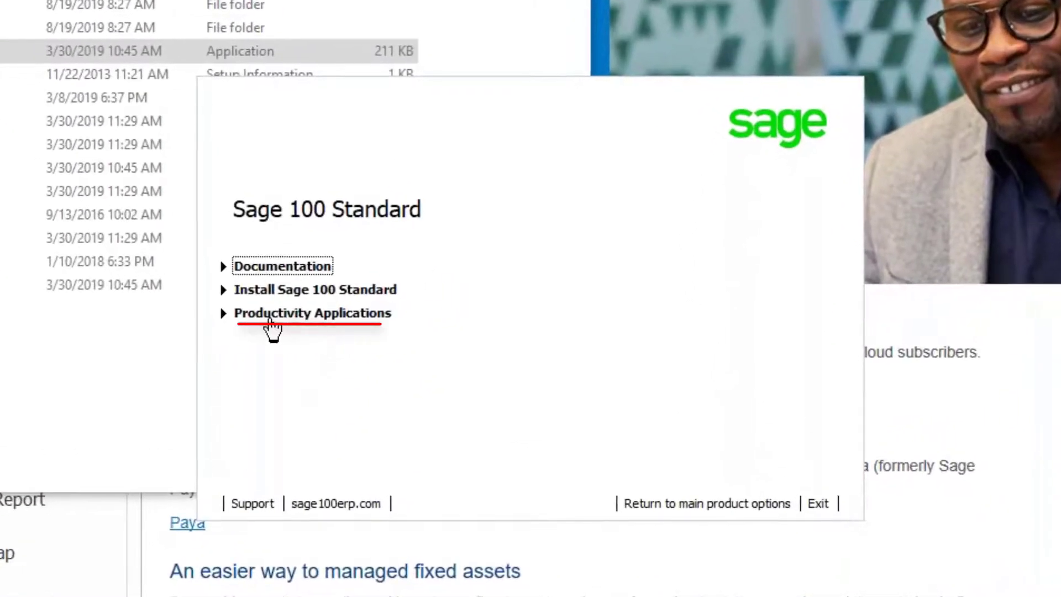
{"action": "left_click", "coordinate": [271, 315]}
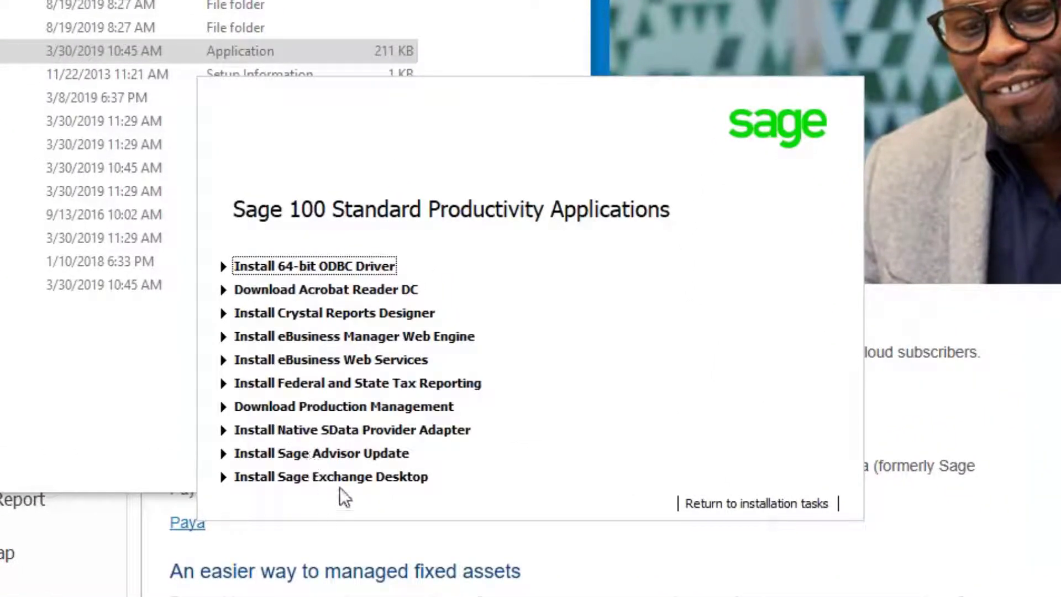
{"action": "left_click", "coordinate": [311, 386]}
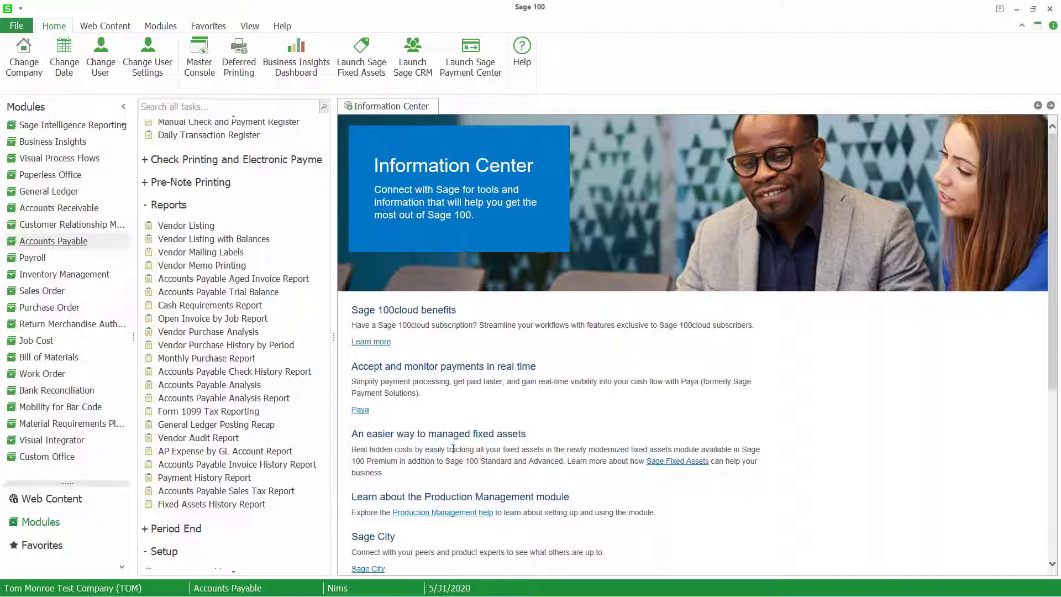
- Set the Form 1099 Tax Reporting form type to Miscellaneous
{"action": "left_click", "coordinate": [209, 411]}
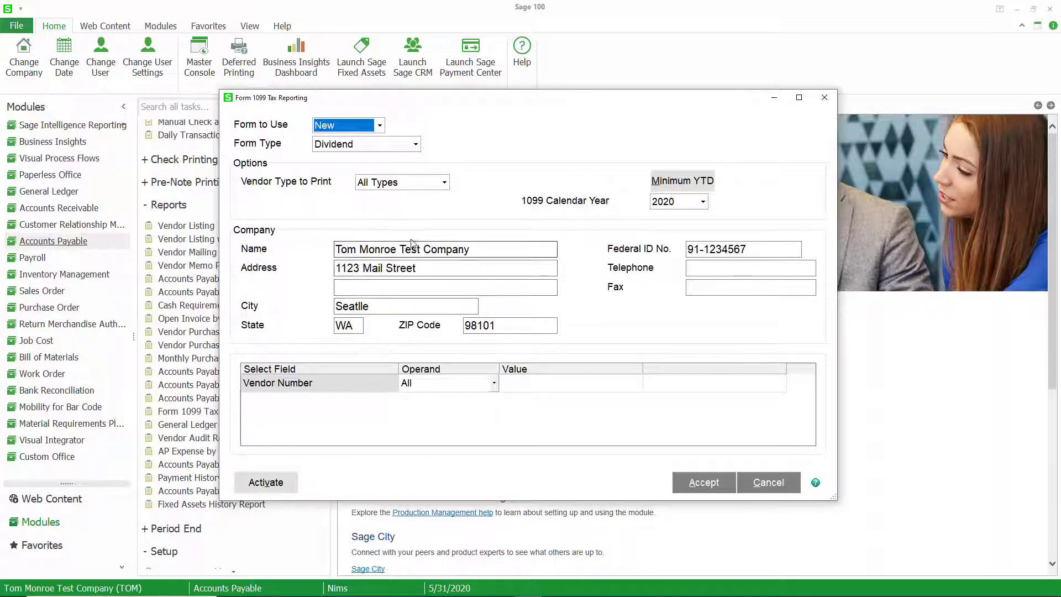
{"action": "left_click", "coordinate": [404, 150]}
{"action": "left_click", "coordinate": [382, 187]}
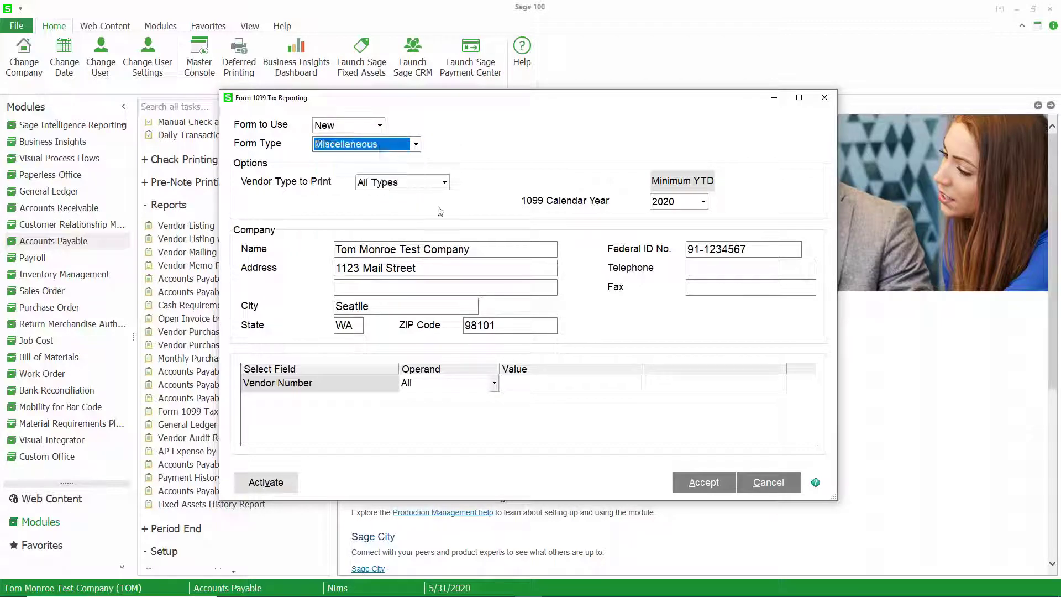
- Leave the minimum YTD amounts unchanged and accept the 1099 reporting settings
{"action": "left_click", "coordinate": [667, 189]}
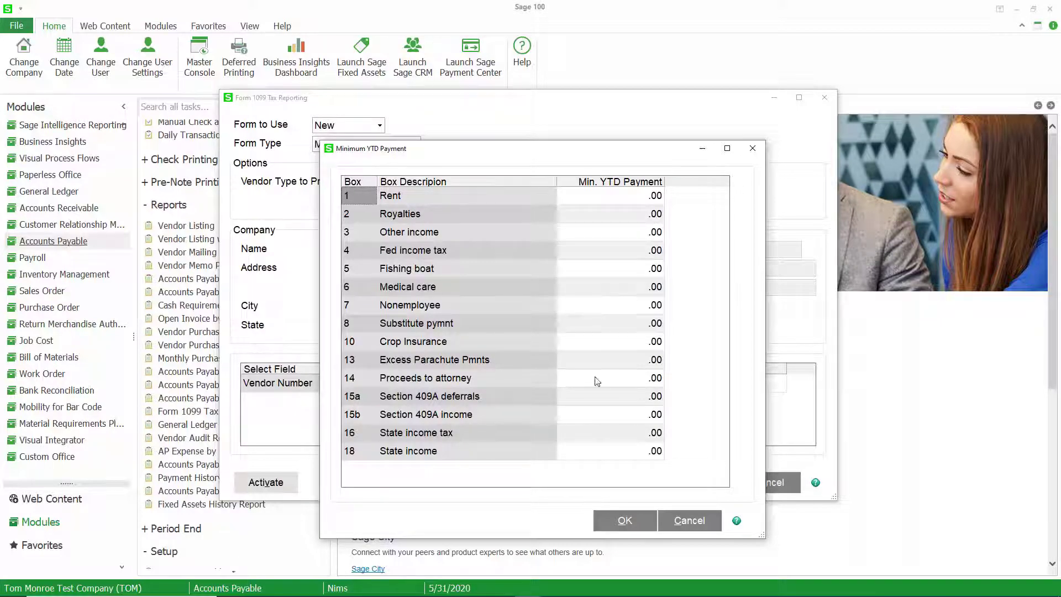
{"action": "left_click", "coordinate": [675, 524]}
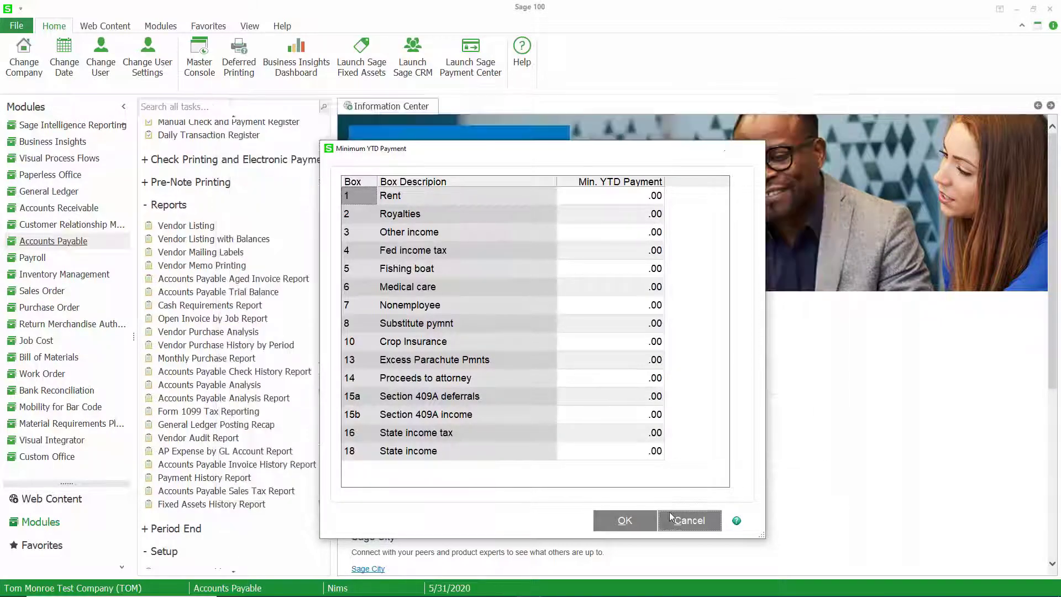
{"action": "left_click", "coordinate": [501, 585]}
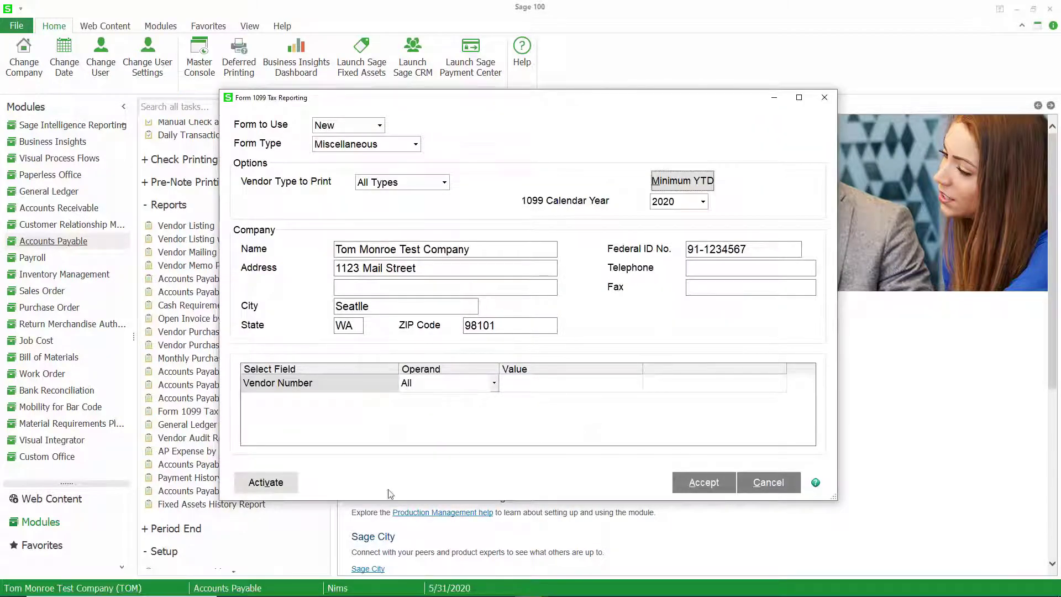
{"action": "left_click", "coordinate": [703, 482]}
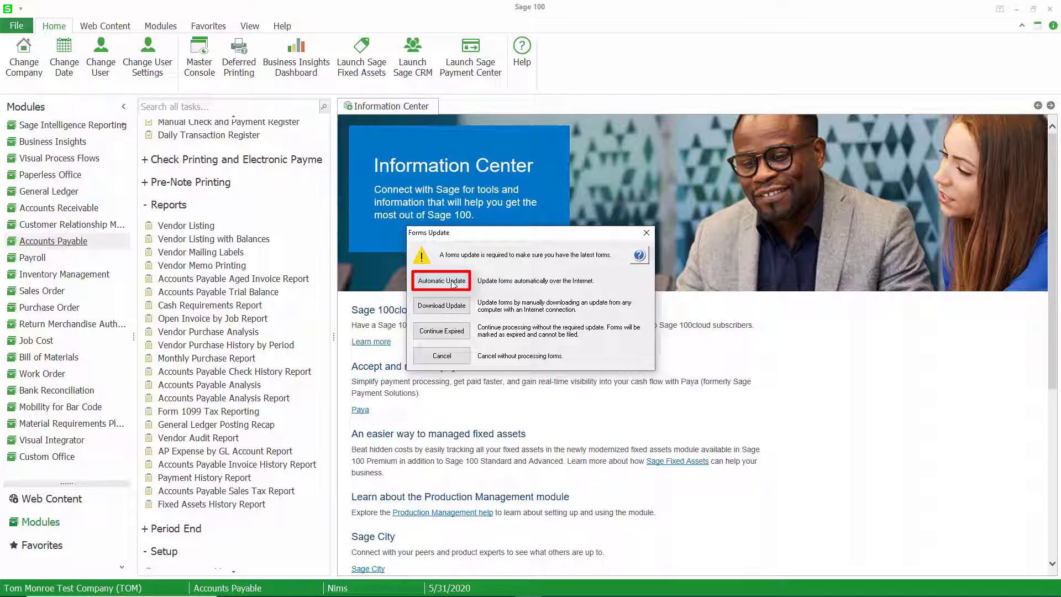
- Choose Automatic Update to download the latest tax forms over the Internet
{"action": "left_click", "coordinate": [452, 282]}
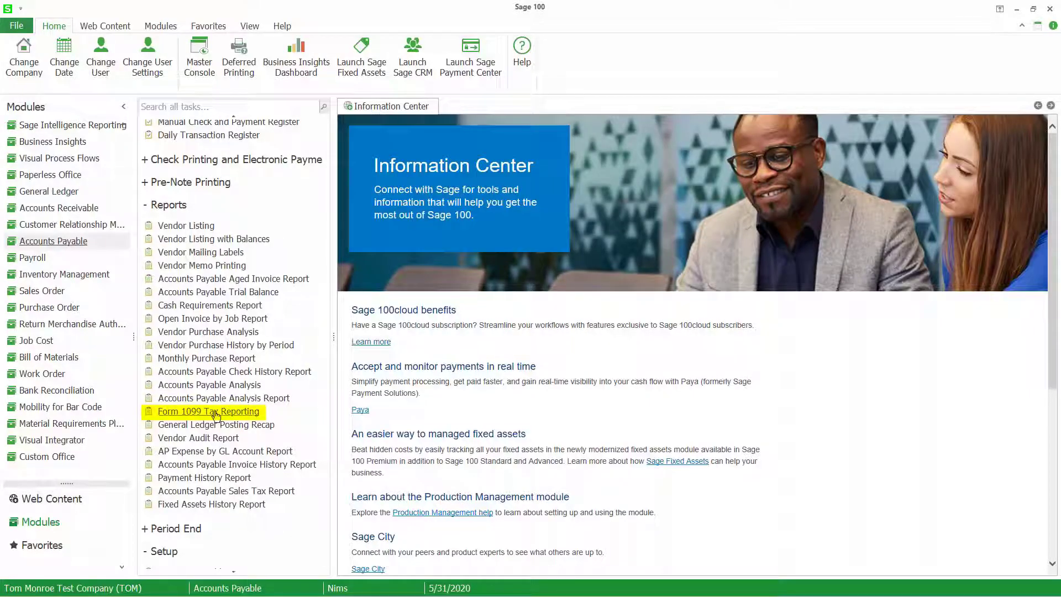
- Run Form 1099 Tax Reporting again with Form Type Miscellaneous for 2020 and accept
{"action": "left_click", "coordinate": [215, 416]}
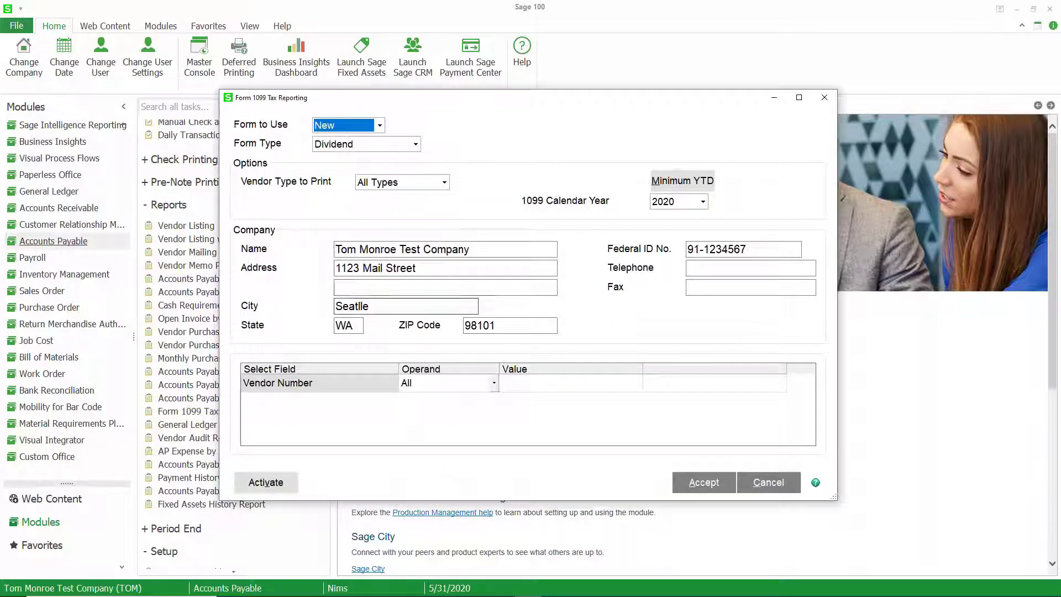
{"action": "left_click", "coordinate": [386, 144]}
{"action": "left_click", "coordinate": [363, 182]}
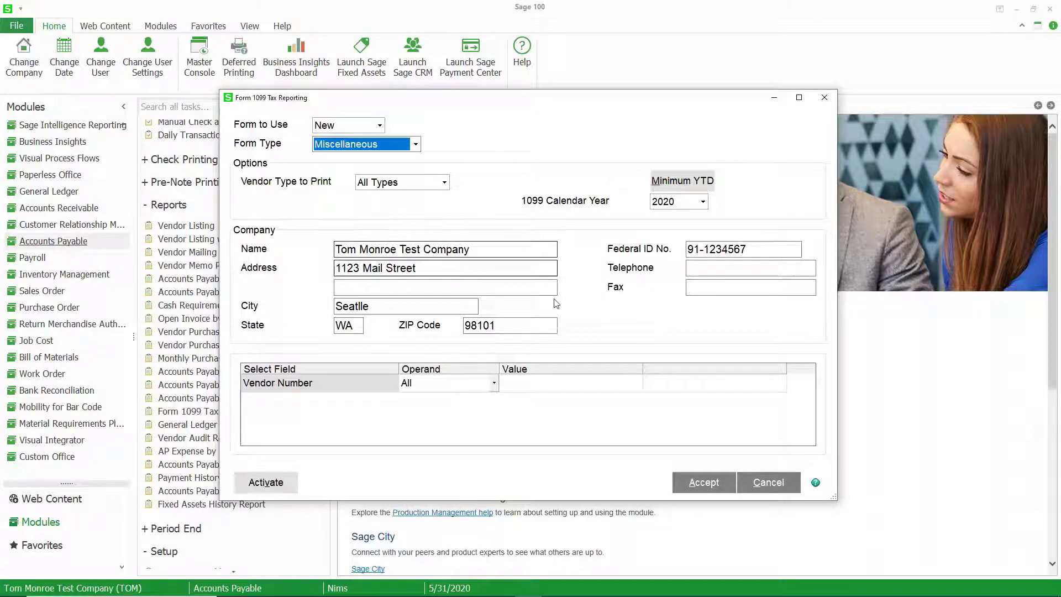
{"action": "left_click", "coordinate": [693, 489]}
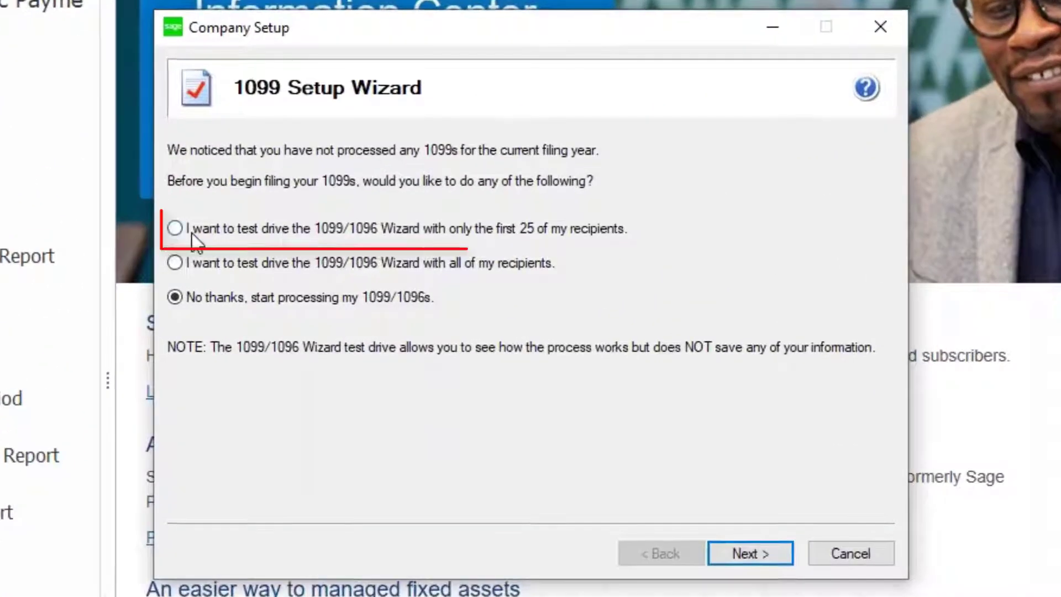
- Choose the first-25-recipients test drive, keep the payer TIN, and indicate a single 1099 data file
{"action": "left_click", "coordinate": [174, 229]}
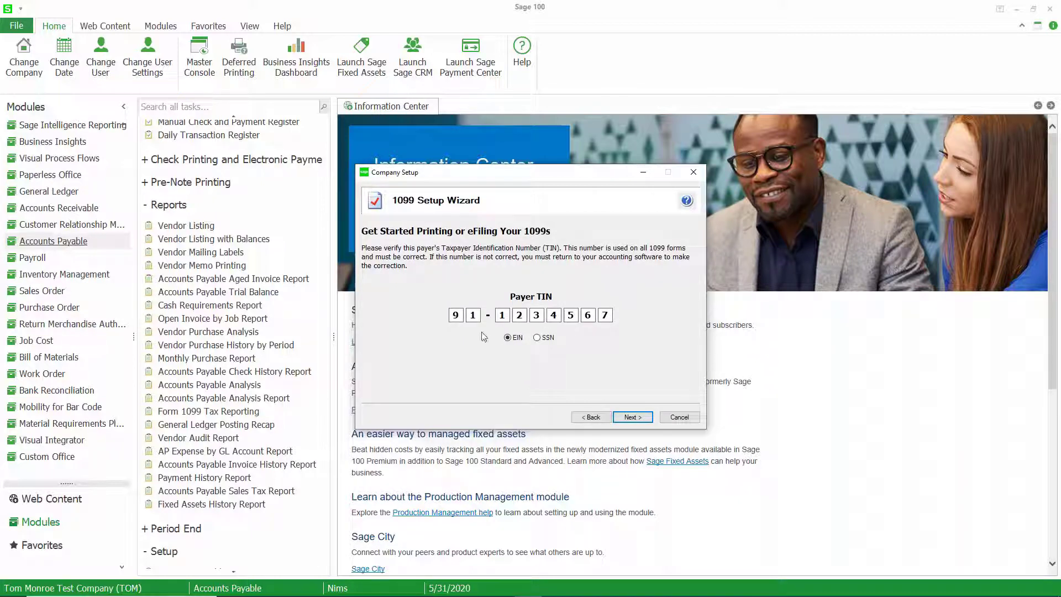
{"action": "left_click", "coordinate": [633, 417]}
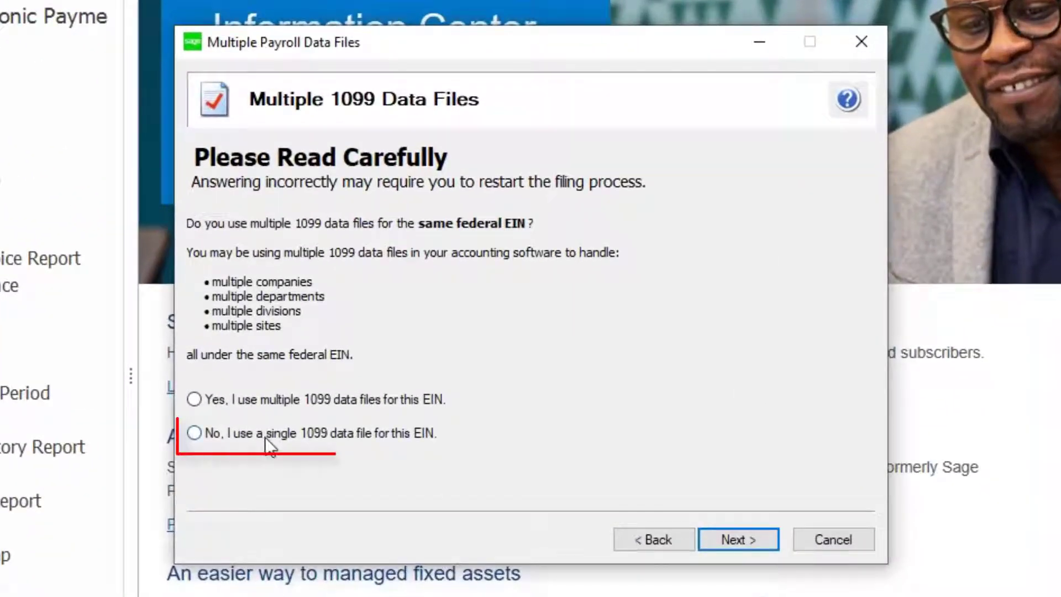
{"action": "left_click", "coordinate": [400, 368]}
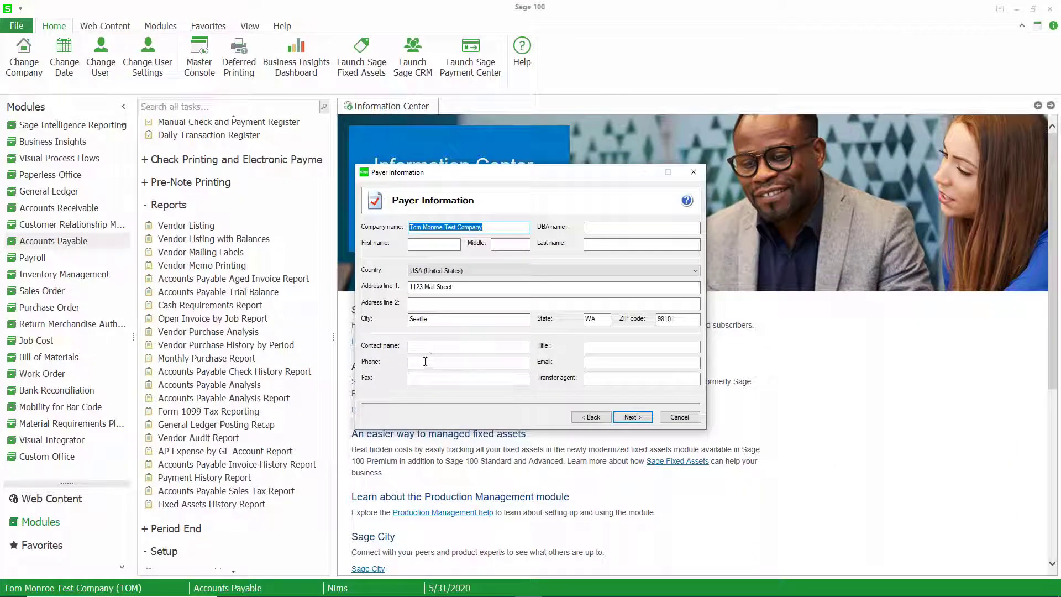
- Add the payer's phone number, file for your own company, and pass the state and local tax items
{"action": "left_click", "coordinate": [410, 362]}
{"action": "type", "text": "206) "}
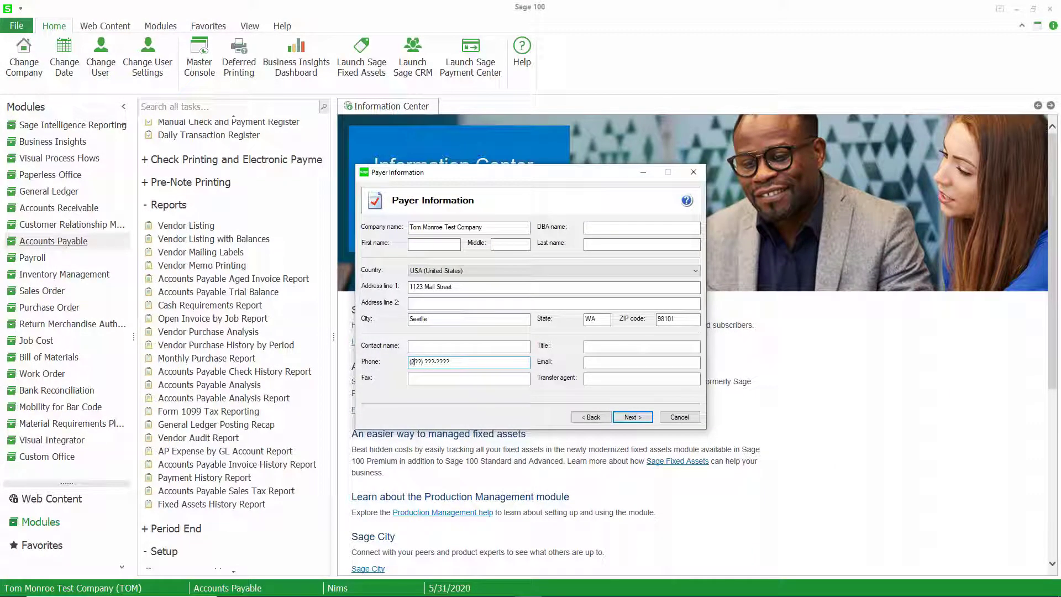
{"action": "type", "text": "123-4567"}
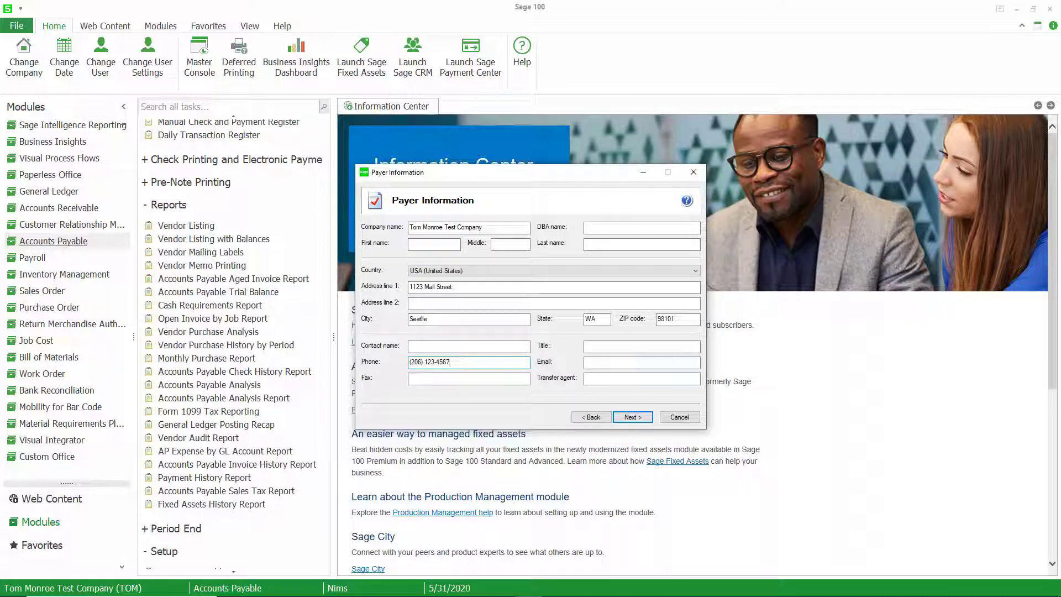
{"action": "key", "text": "Return"}
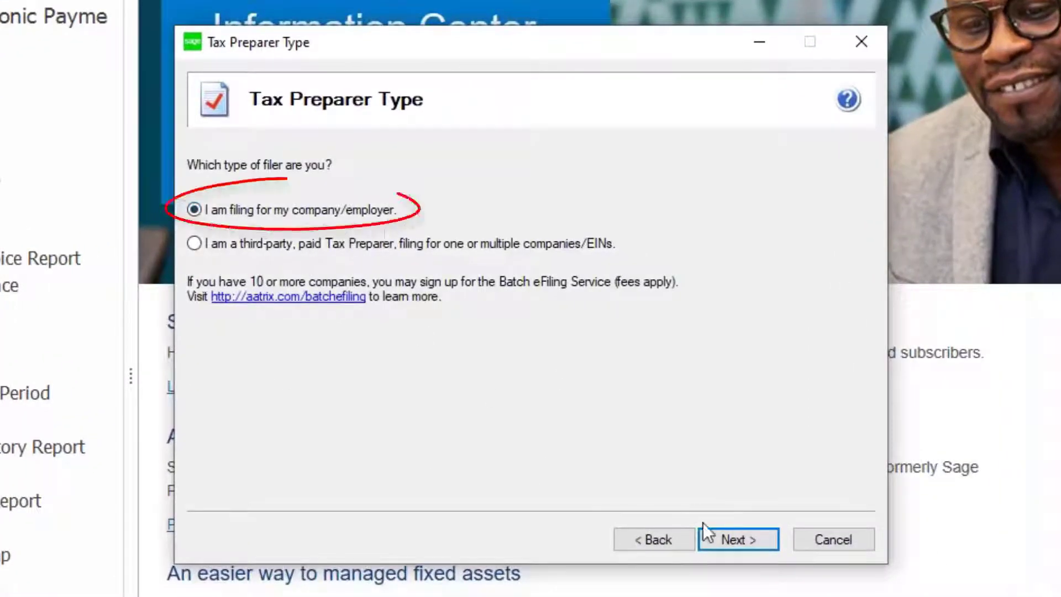
{"action": "key", "text": "Return"}
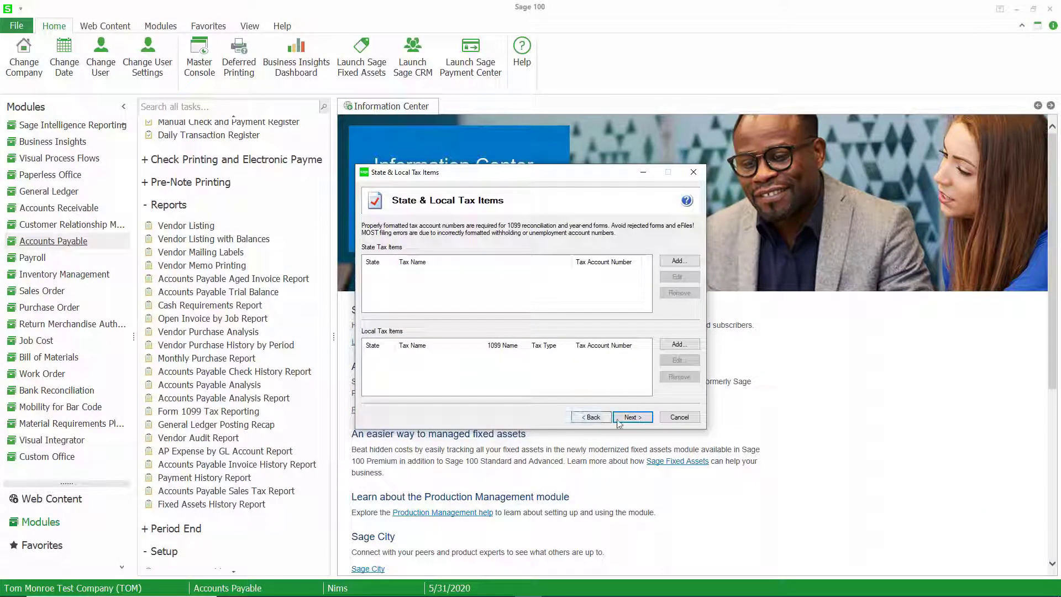
{"action": "key", "text": "Return"}
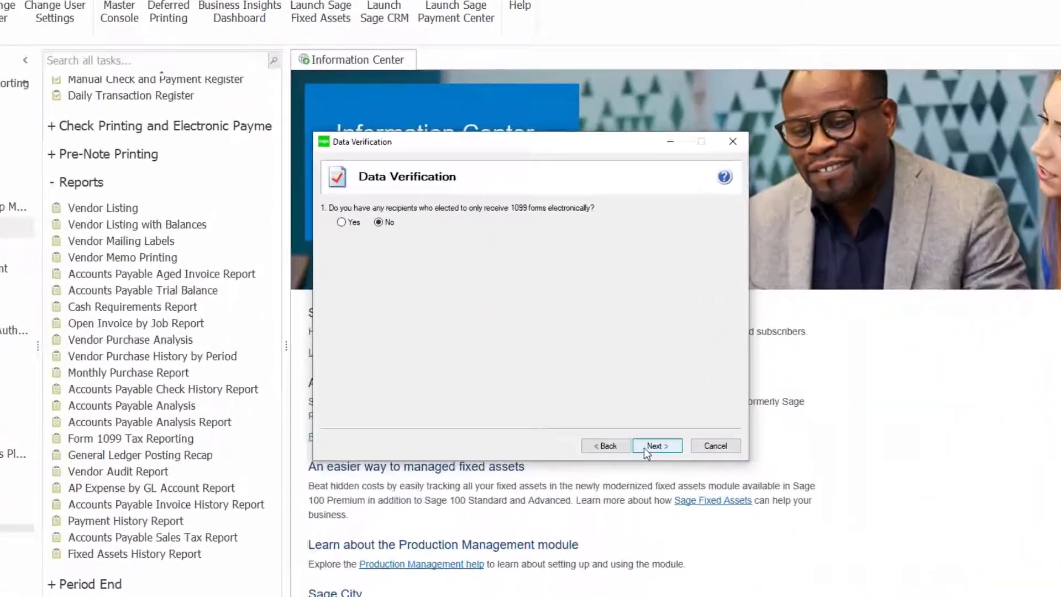
- Answer No to electronic-only recipients and continue until the Test Drive warning appears
{"action": "left_click", "coordinate": [702, 497]}
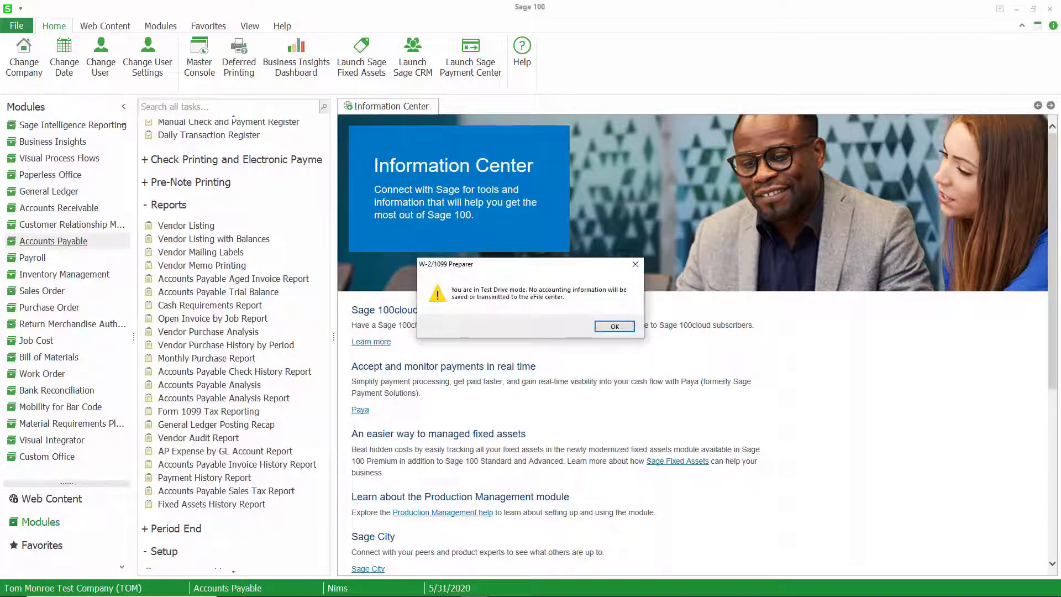
- Dismiss the Test Drive warning and accept both recipients' TINs and FEIN flags
{"action": "left_click", "coordinate": [610, 327]}
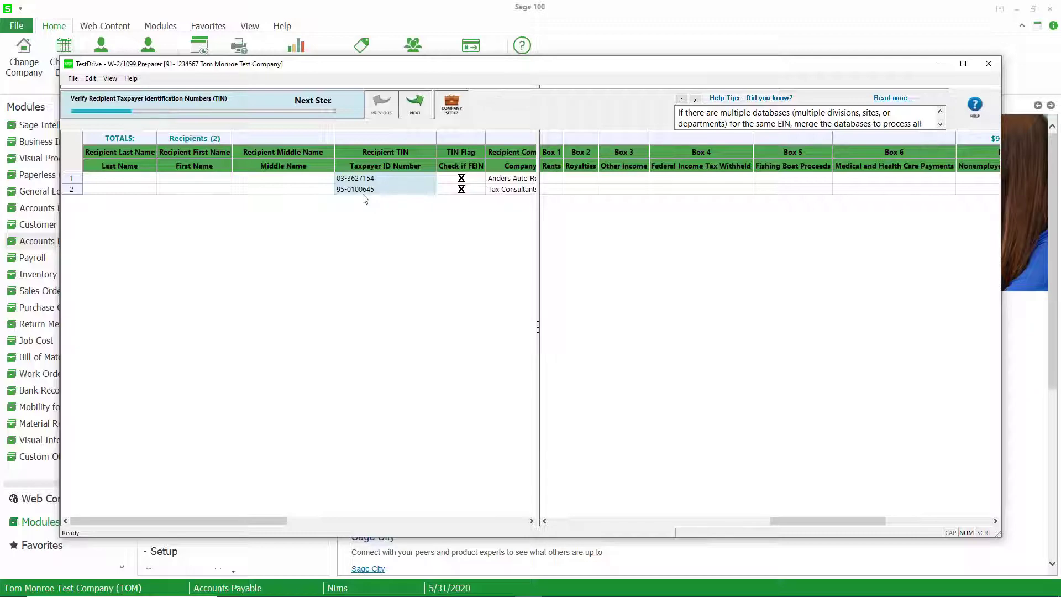
{"action": "left_click", "coordinate": [415, 103]}
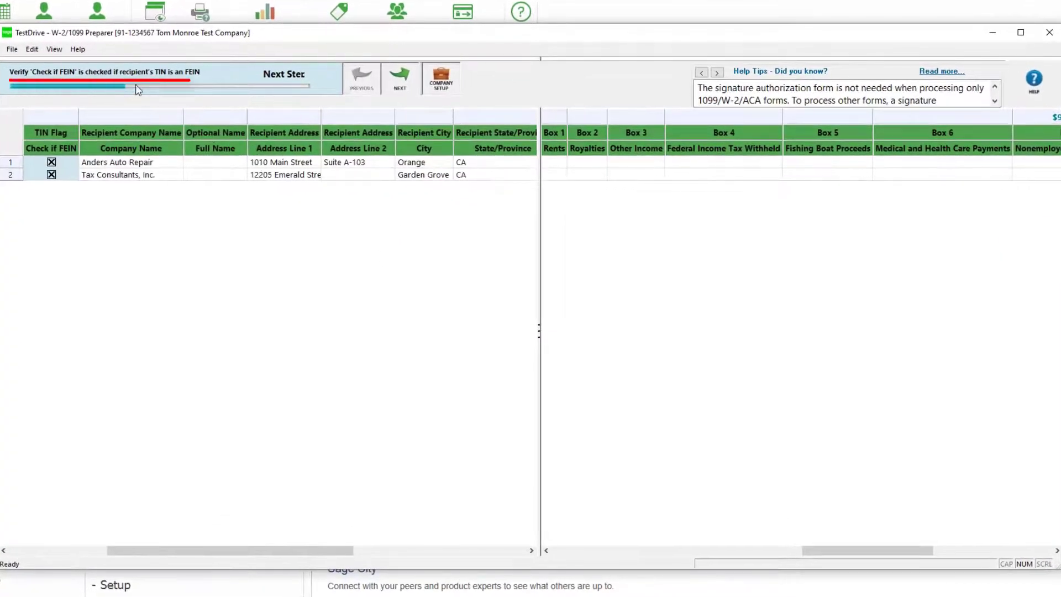
{"action": "left_click", "coordinate": [399, 77]}
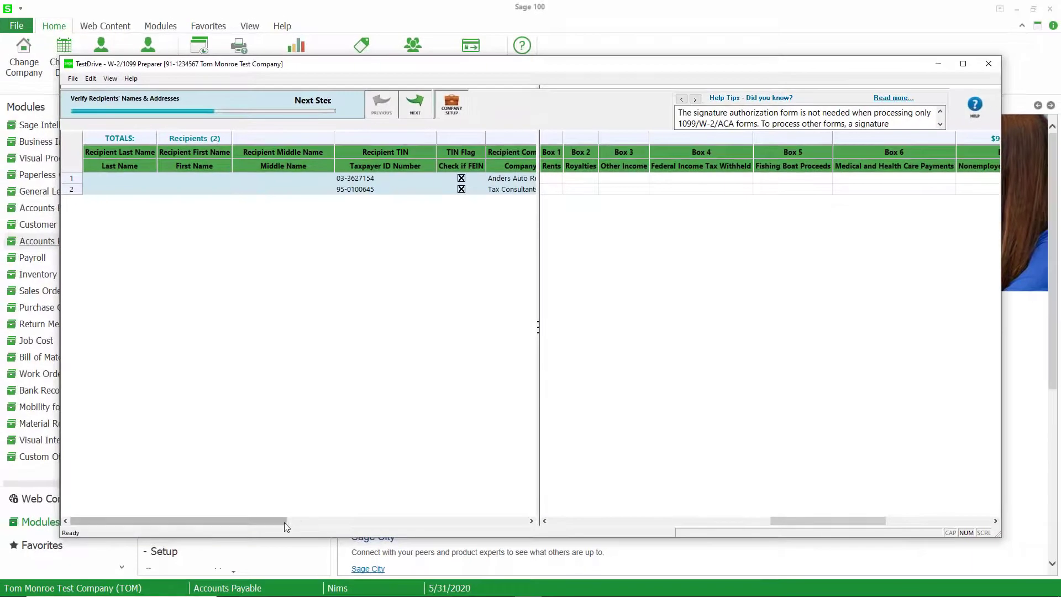
- Review the recipients' address columns, then advance to the income box verification
{"action": "left_click_drag", "start_coordinate": [287, 523], "coordinate": [446, 524]}
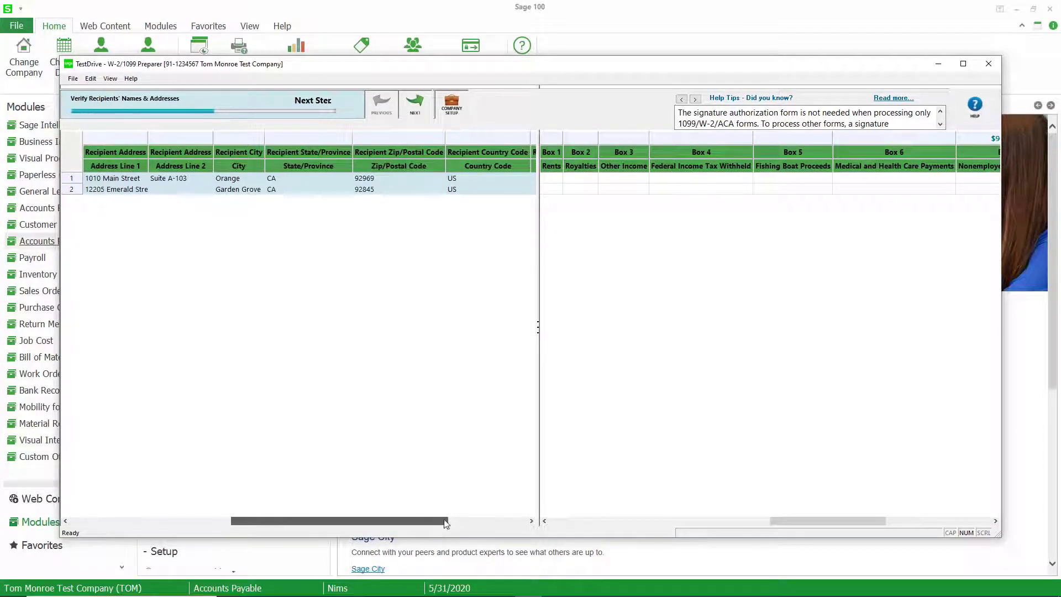
{"action": "left_click", "coordinate": [415, 104]}
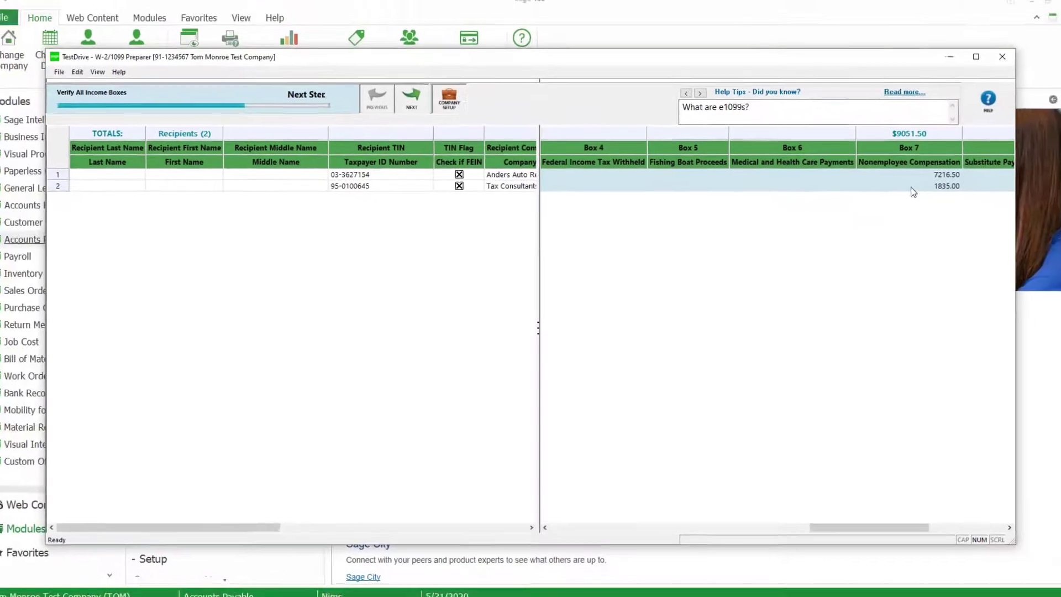
- Check the 7216.50 Box 7 amount, then pass the State Income and All Other Data checks
{"action": "left_click", "coordinate": [908, 177]}
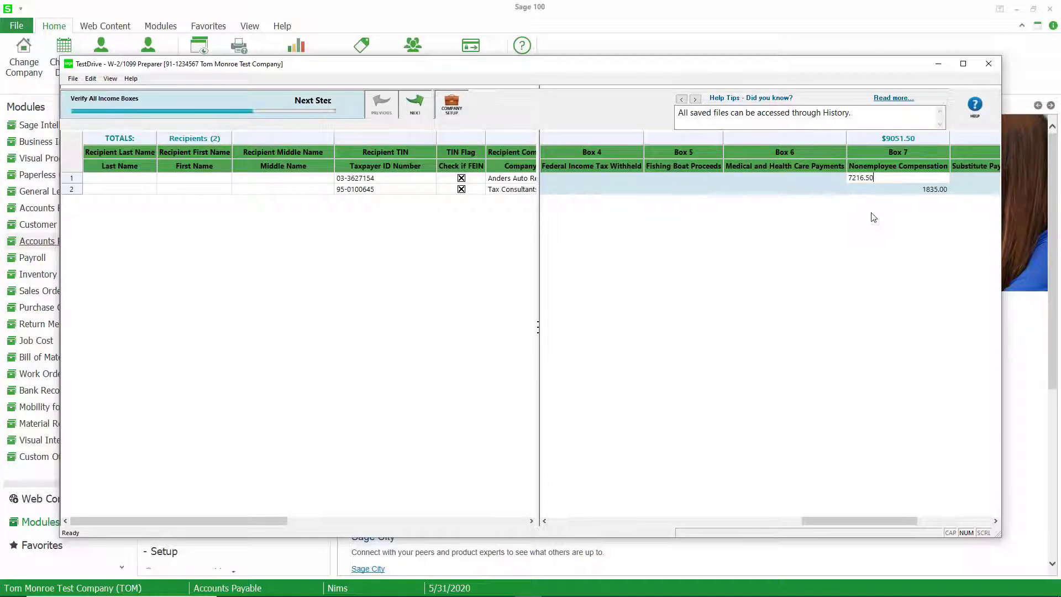
{"action": "left_click", "coordinate": [422, 108]}
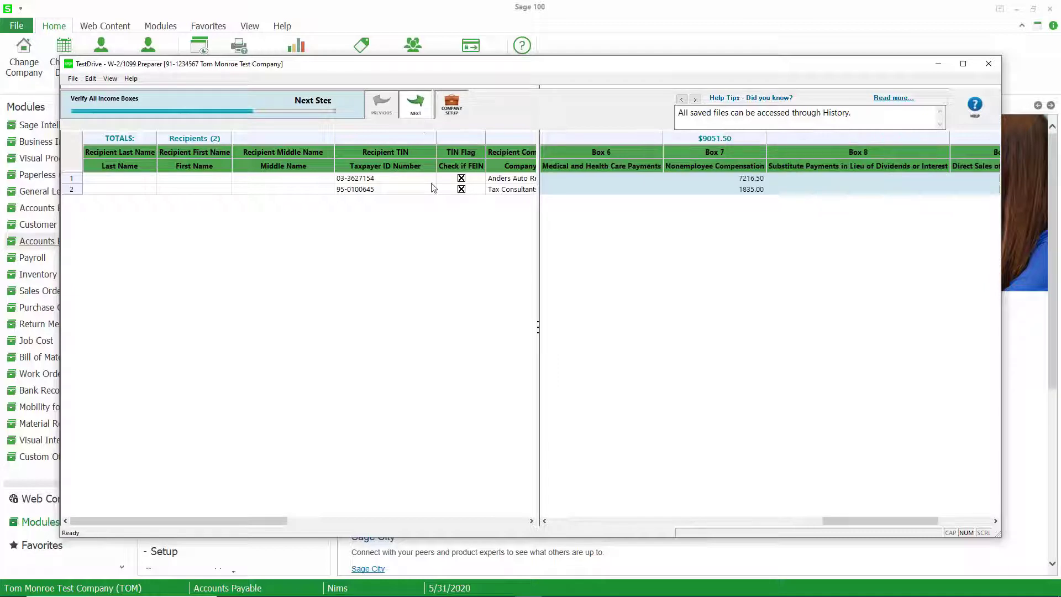
{"action": "left_click", "coordinate": [420, 110]}
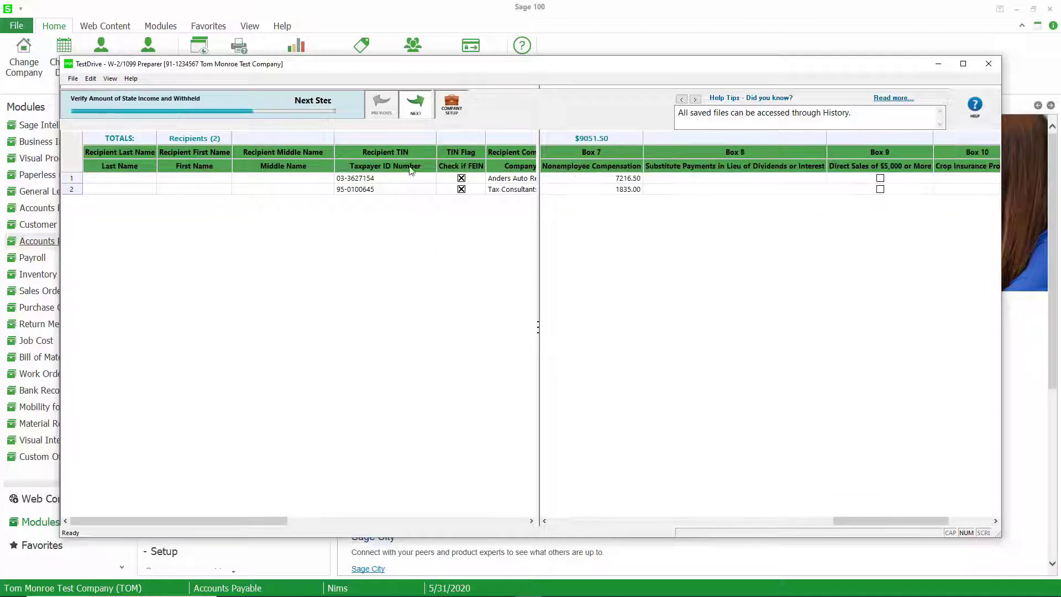
{"action": "left_click", "coordinate": [417, 105]}
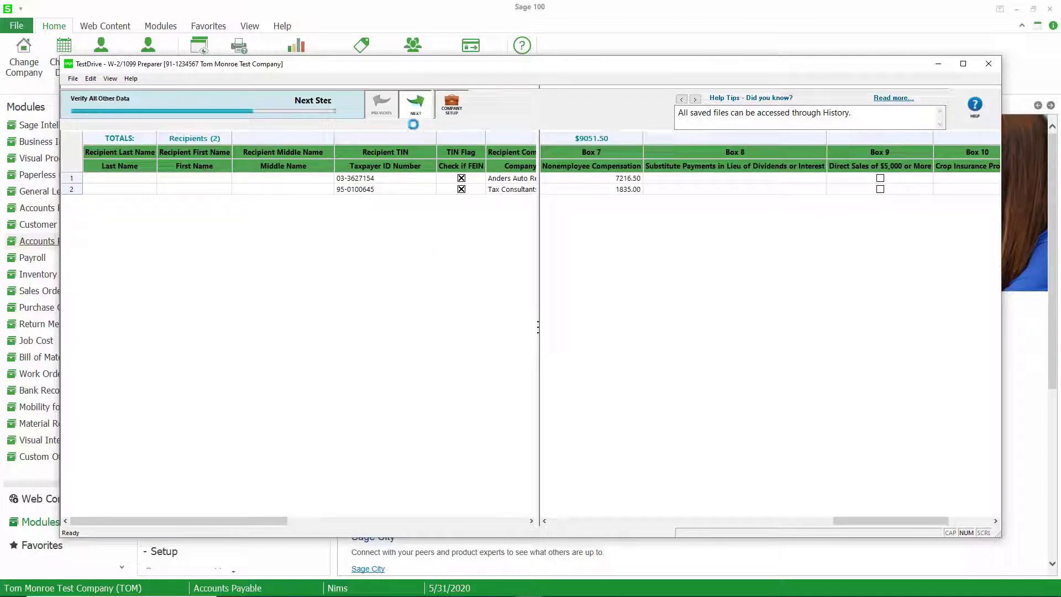
{"action": "left_click", "coordinate": [416, 105]}
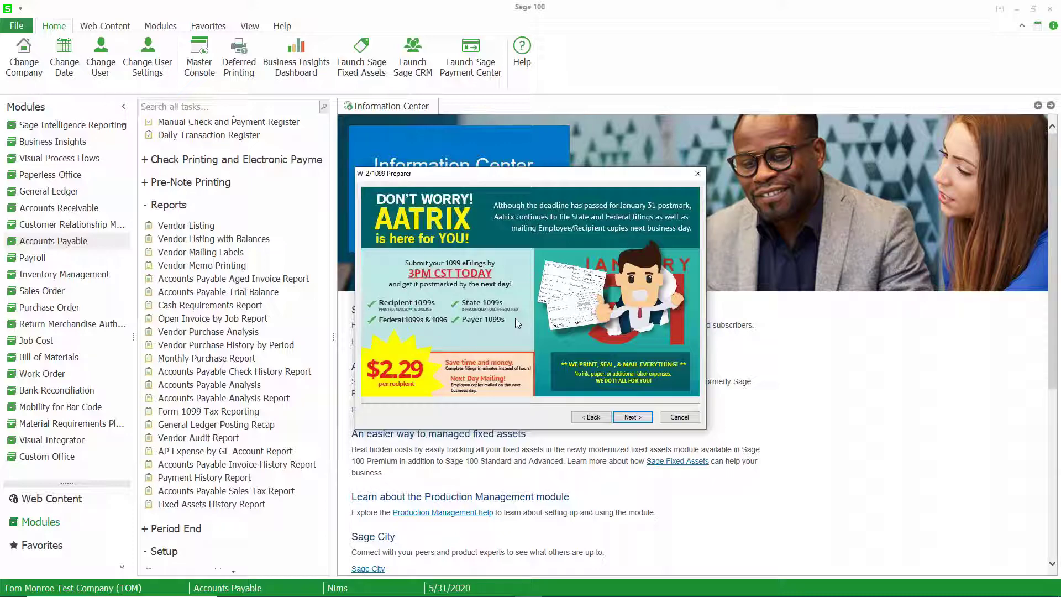
- Move past the Aatrix 1099 eFiling promotion page
{"action": "left_click", "coordinate": [634, 418]}
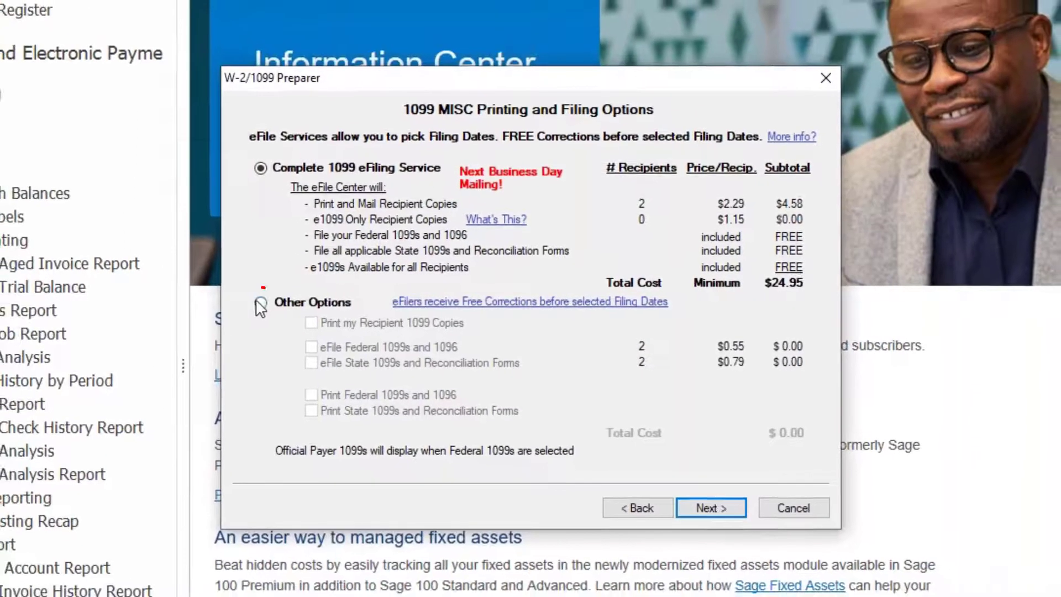
- Under Other Options, drop federal and state eFiling to print only recipient 1099 copies at $0.00
{"action": "left_click", "coordinate": [260, 304]}
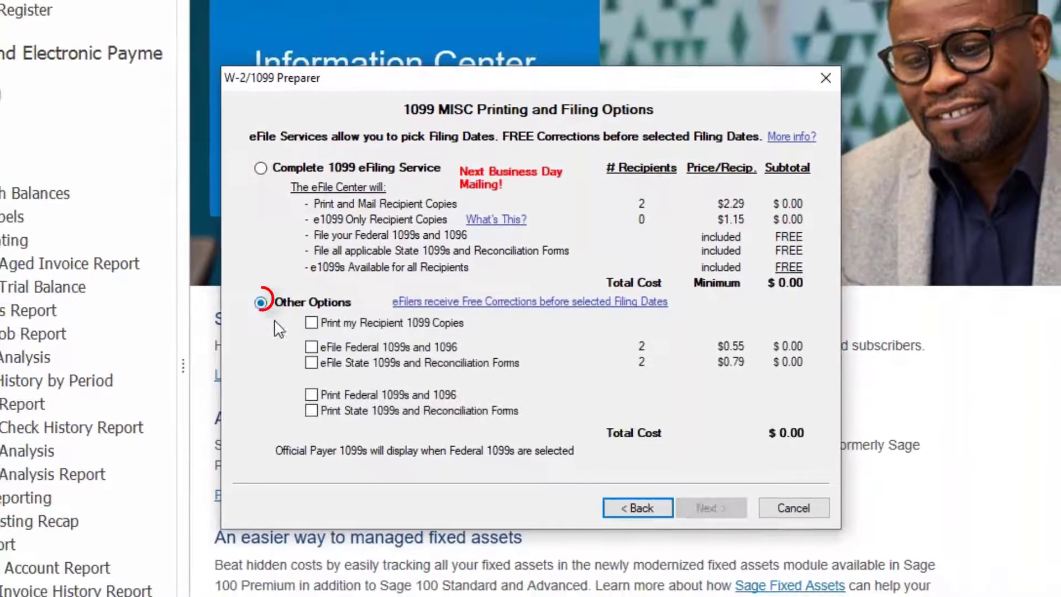
{"action": "left_click", "coordinate": [310, 347]}
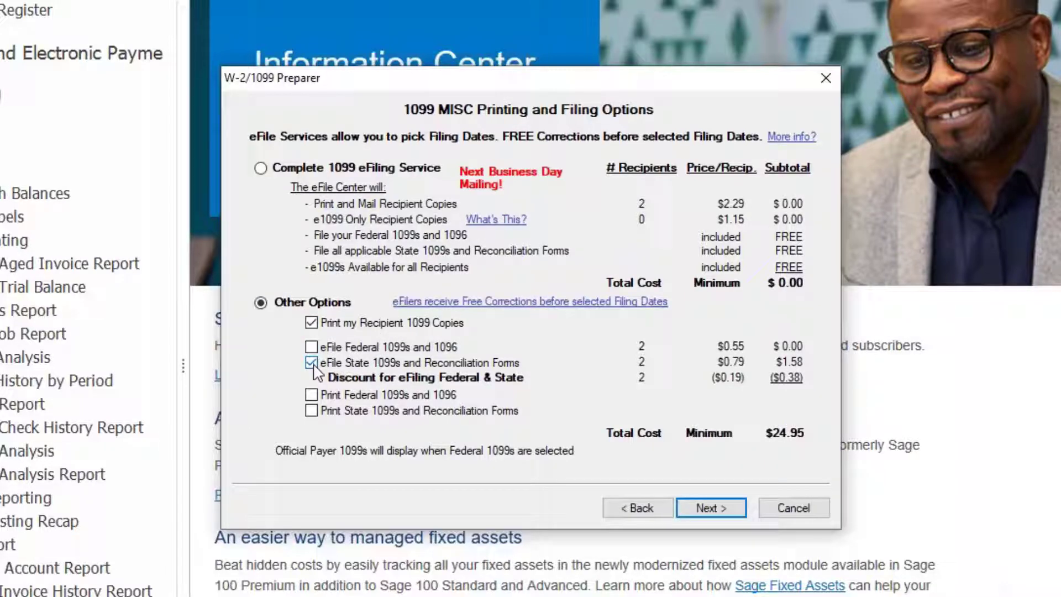
{"action": "left_click", "coordinate": [311, 363]}
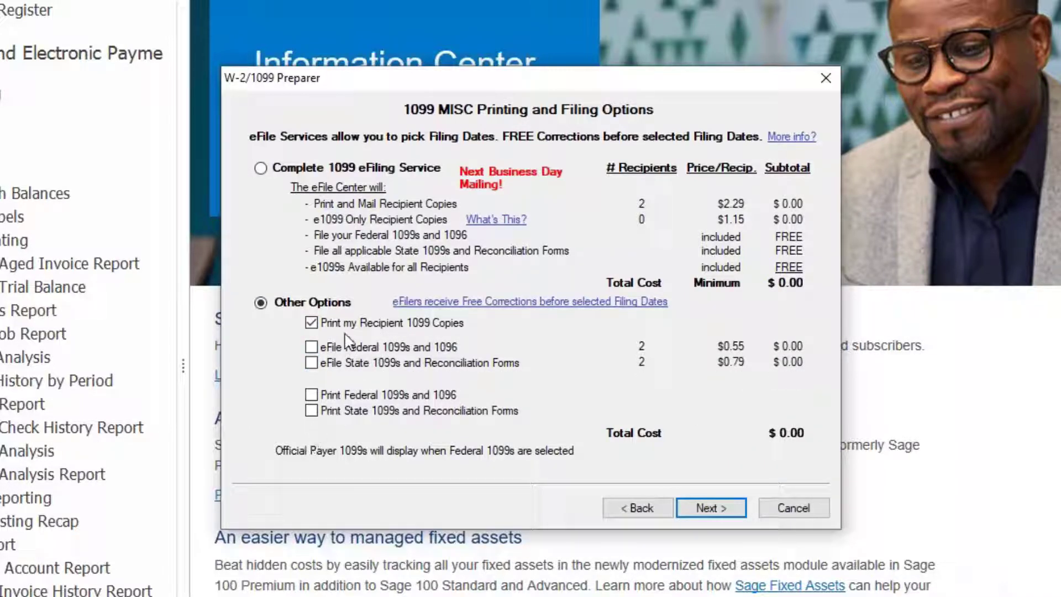
{"action": "left_click_drag", "start_coordinate": [305, 334], "coordinate": [477, 334]}
{"action": "left_click", "coordinate": [713, 509]}
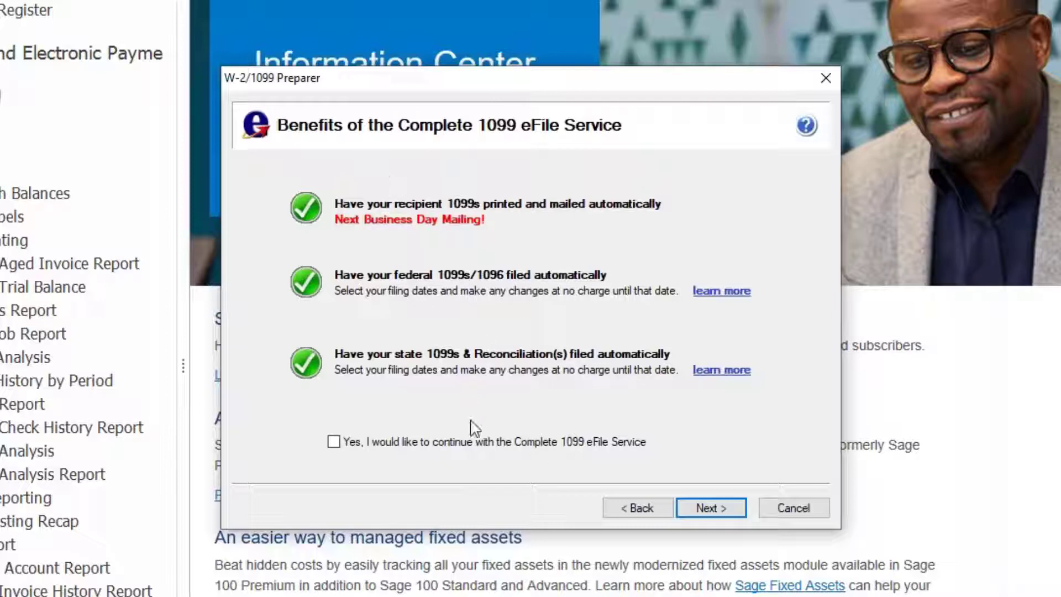
- Pass the eFile benefits page and accept the review list to preview the Recipient 1099-MISC forms
{"action": "left_click", "coordinate": [701, 506]}
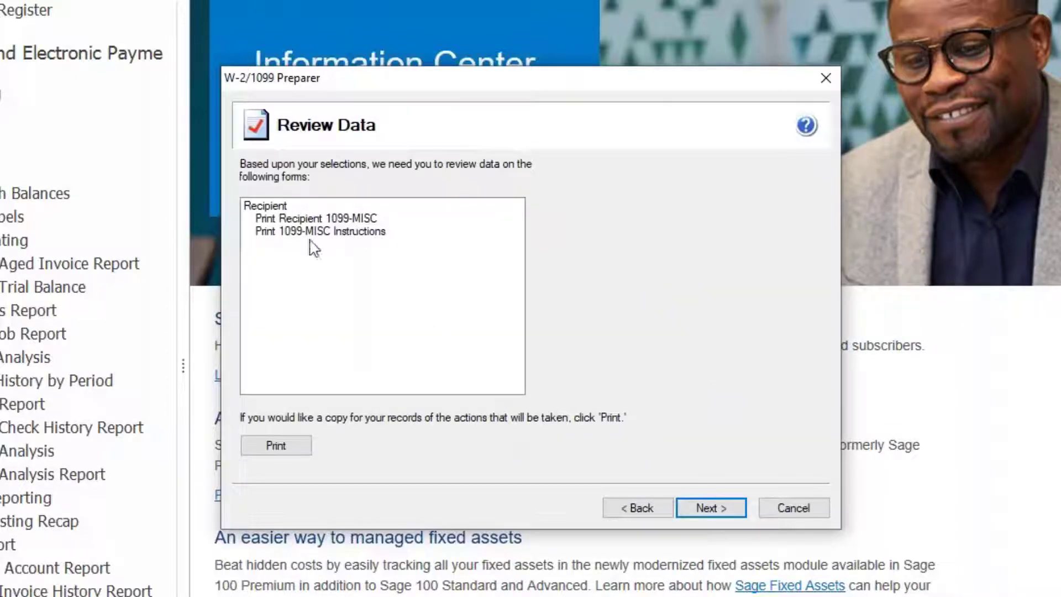
{"action": "left_click", "coordinate": [698, 512]}
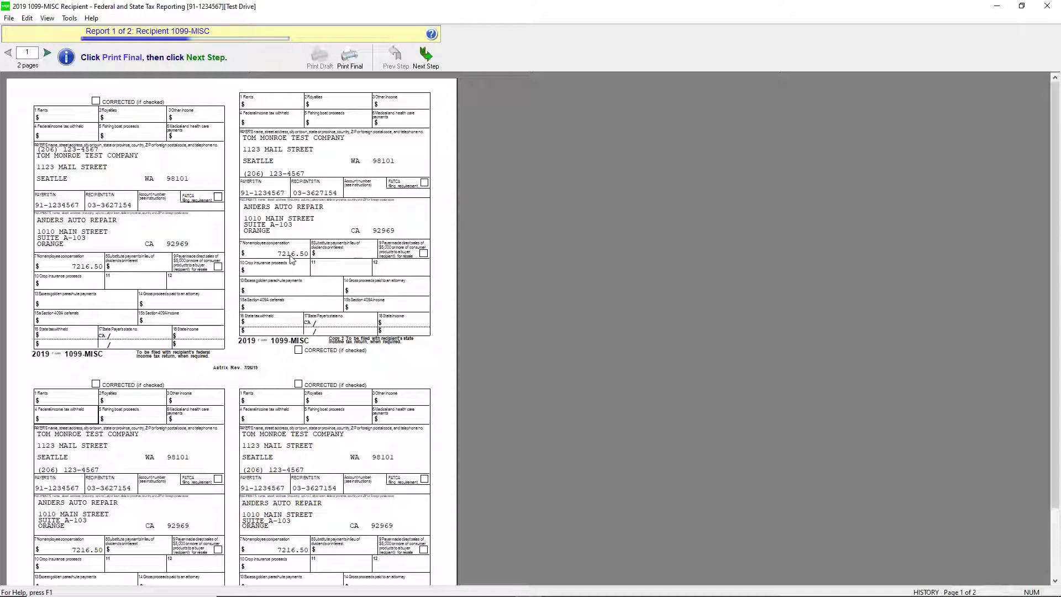
- Decline printing the recipient 1099-MISC copies and advance to the 2019 Instructions for Recipient preview
{"action": "left_click", "coordinate": [424, 60]}
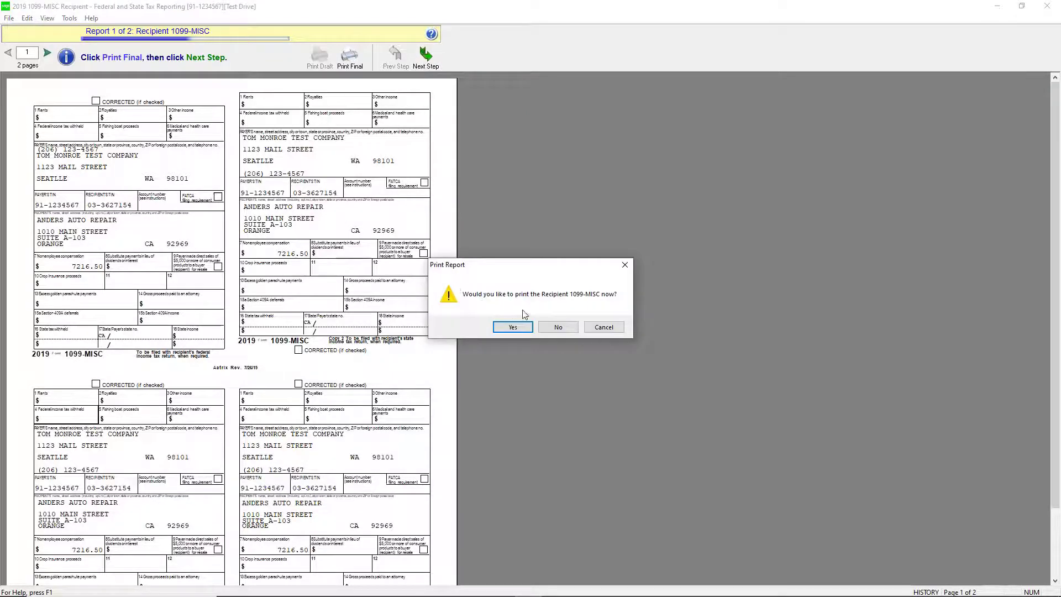
{"action": "left_click", "coordinate": [569, 328]}
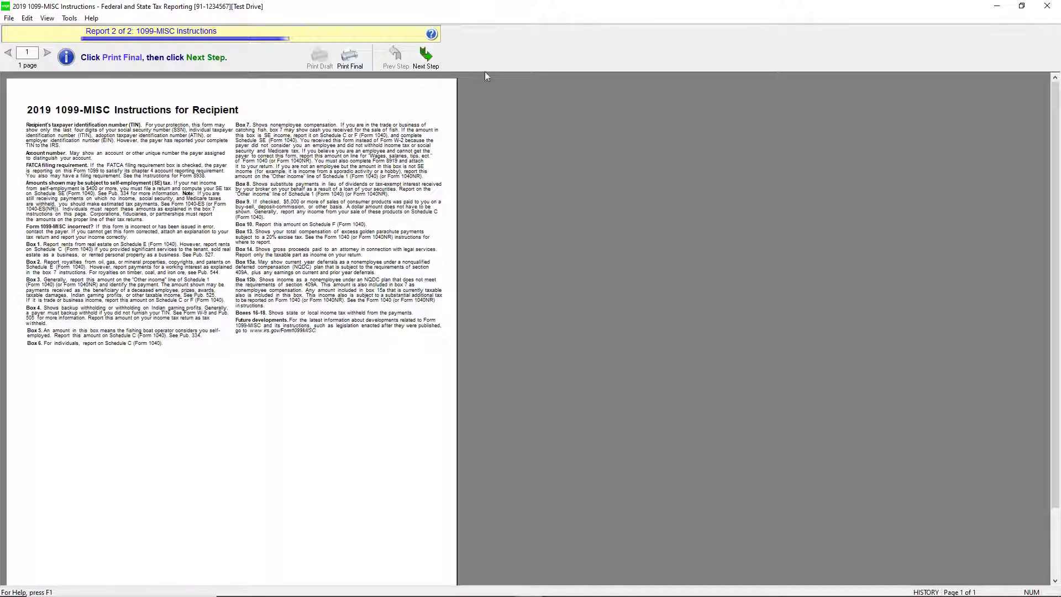
- Decline printing the 1099-MISC instructions and answer the prompt to increment the default 1099 calendar year
{"action": "left_click", "coordinate": [427, 58]}
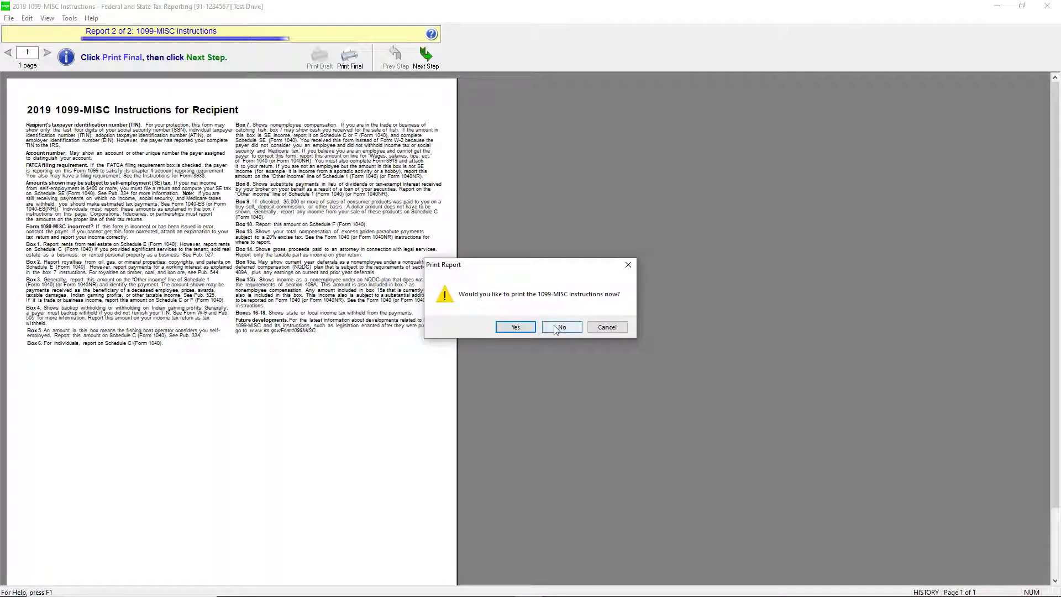
{"action": "left_click", "coordinate": [556, 328]}
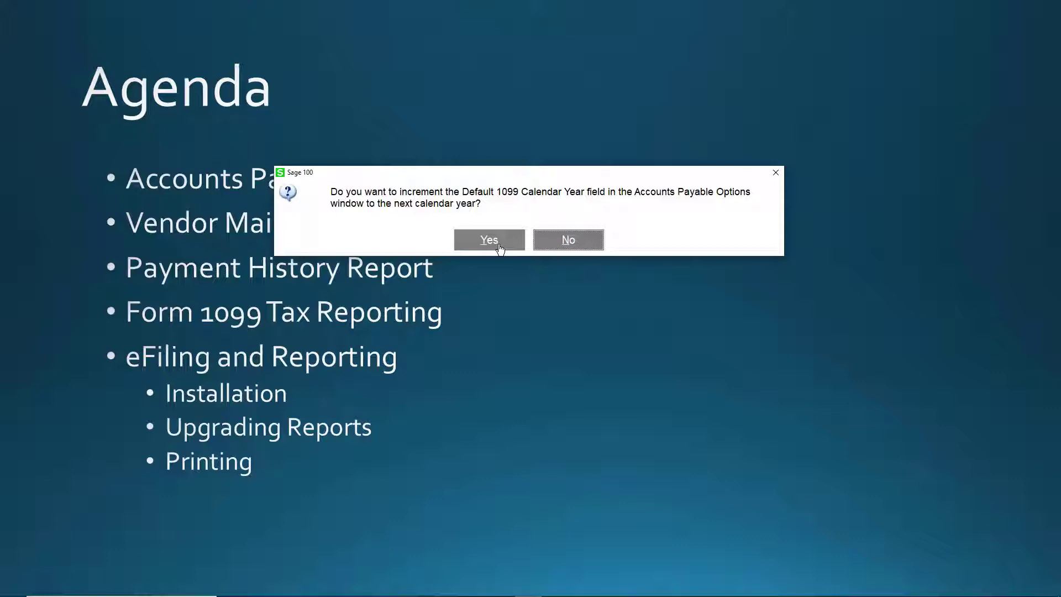
{"action": "left_click", "coordinate": [553, 248]}
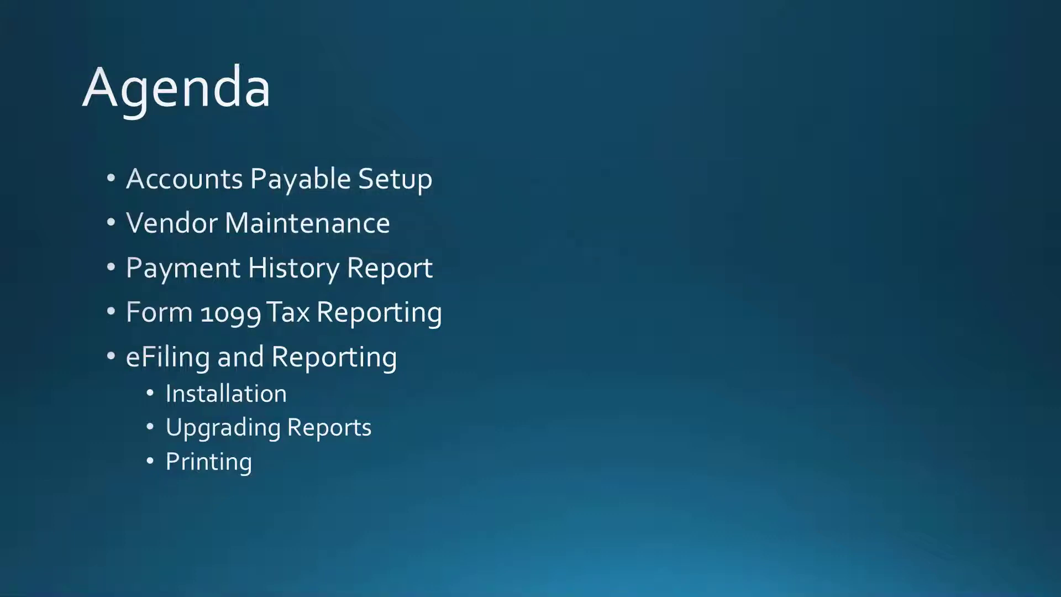